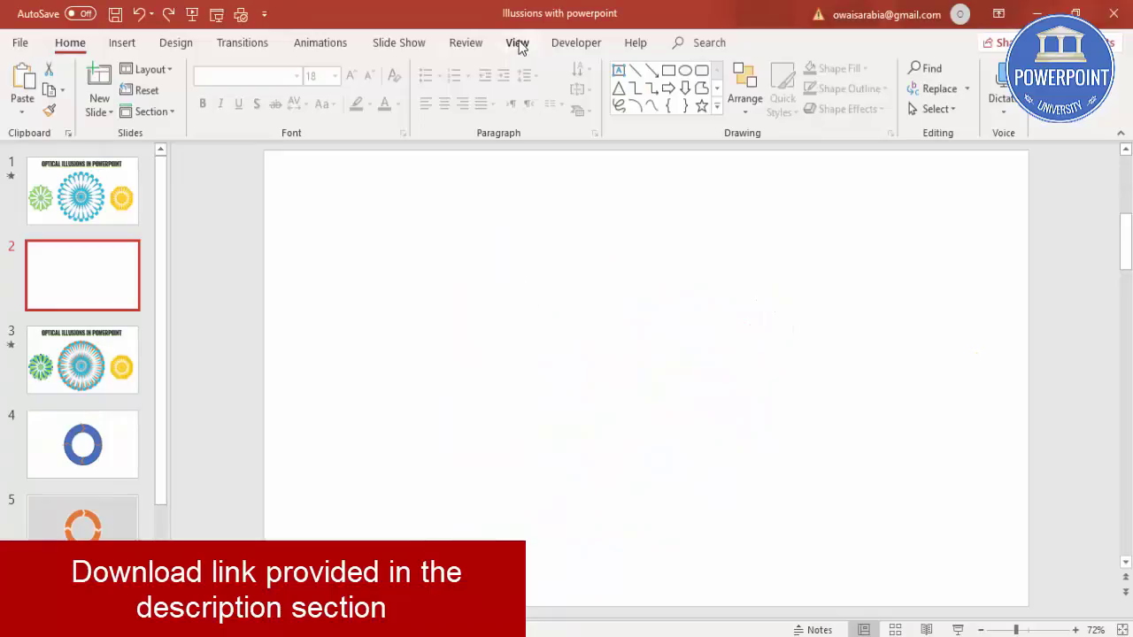
Step: Show the centre guides and draw a thin, fully rounded pill-shaped bar
{"action": "left_click", "coordinate": [518, 42]}
{"action": "left_click", "coordinate": [350, 109]}
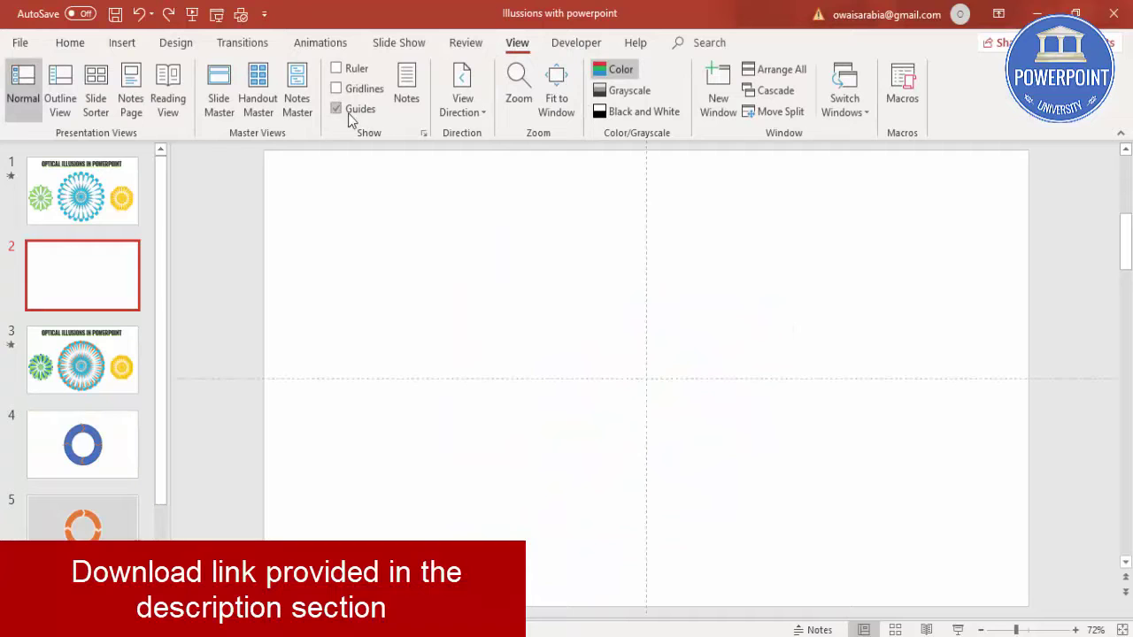
{"action": "left_click", "coordinate": [120, 45]}
{"action": "left_click", "coordinate": [268, 113]}
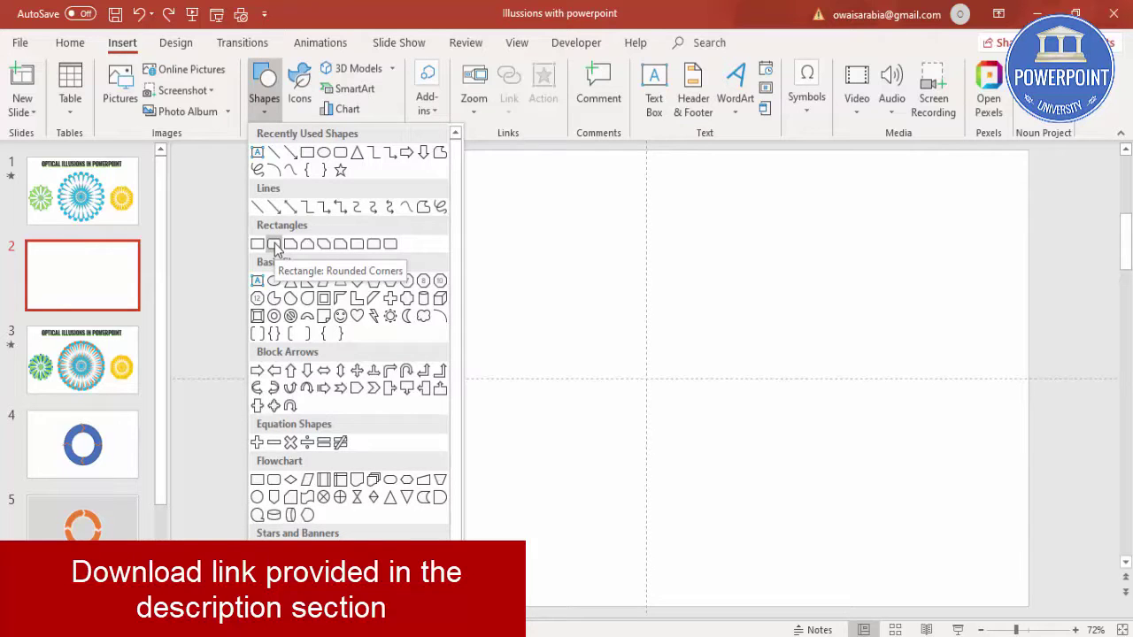
{"action": "left_click", "coordinate": [274, 245]}
{"action": "left_click_drag", "start_coordinate": [622, 250], "coordinate": [703, 491]}
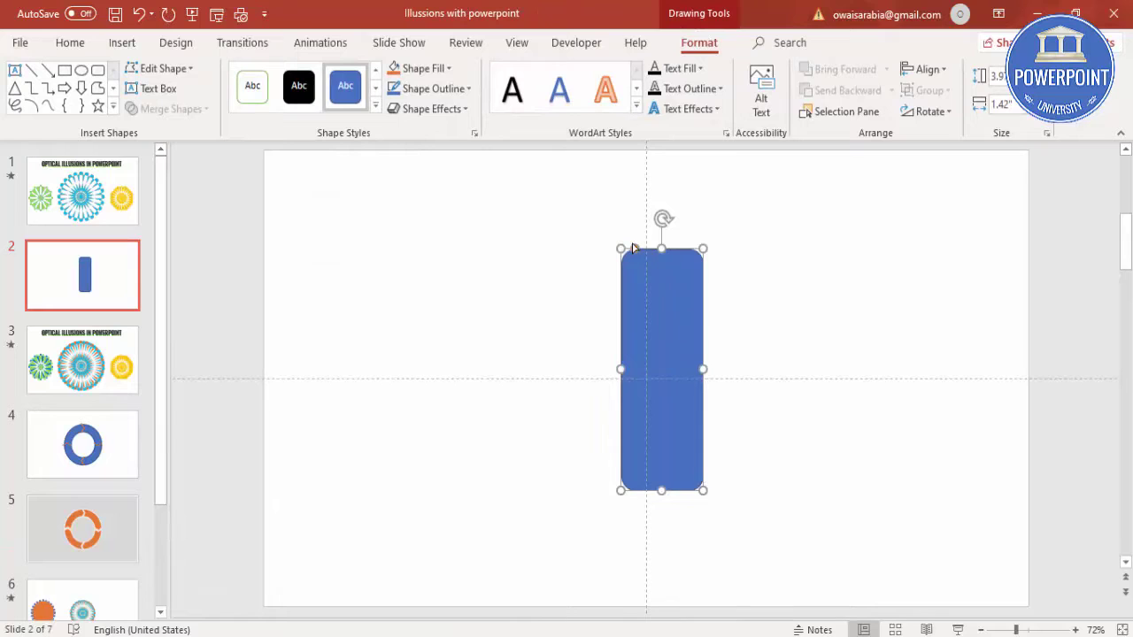
{"action": "left_click_drag", "start_coordinate": [647, 250], "coordinate": [726, 265]}
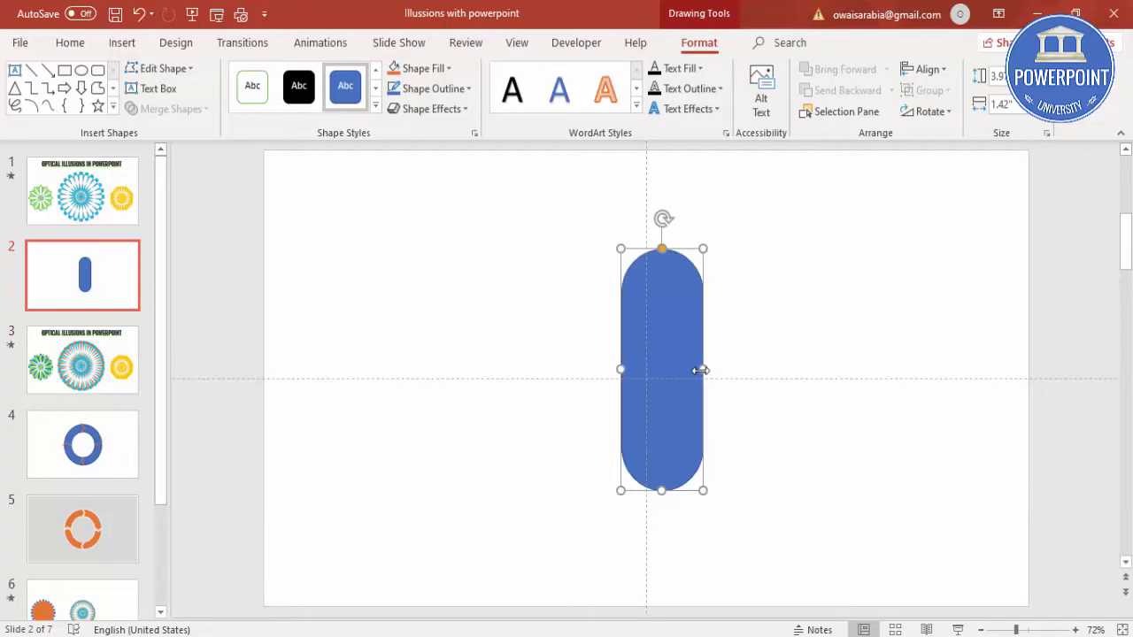
{"action": "left_click_drag", "start_coordinate": [703, 369], "coordinate": [638, 372]}
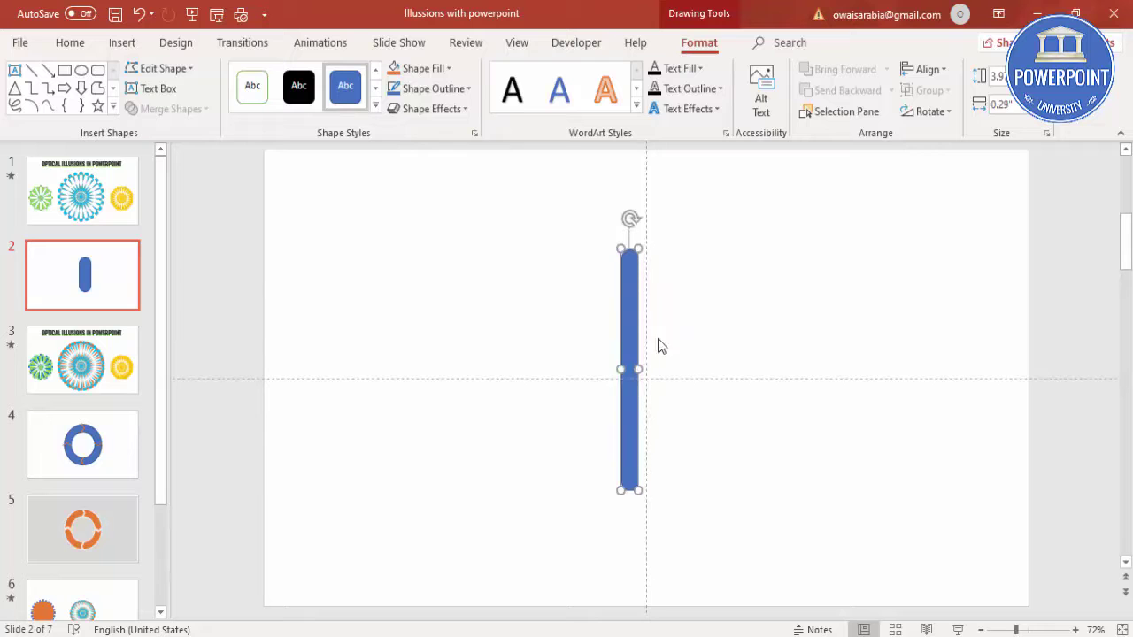
Step: Centre the bar horizontally and vertically on the slide and remove its outline
{"action": "left_click", "coordinate": [940, 69]}
{"action": "left_click", "coordinate": [953, 113]}
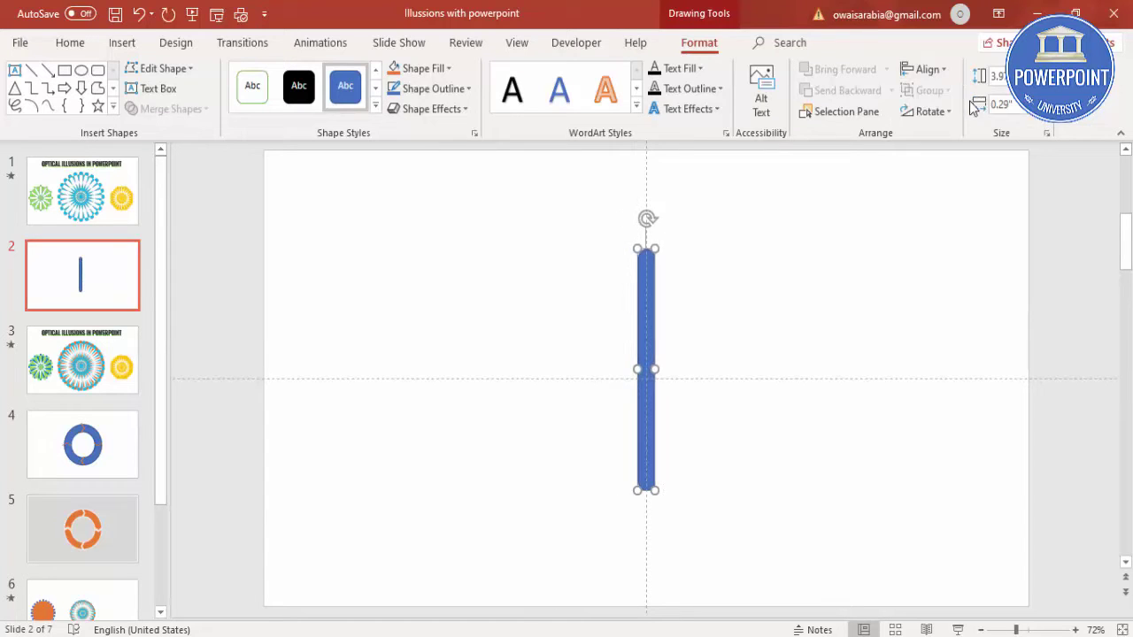
{"action": "left_click", "coordinate": [926, 69]}
{"action": "left_click", "coordinate": [957, 180]}
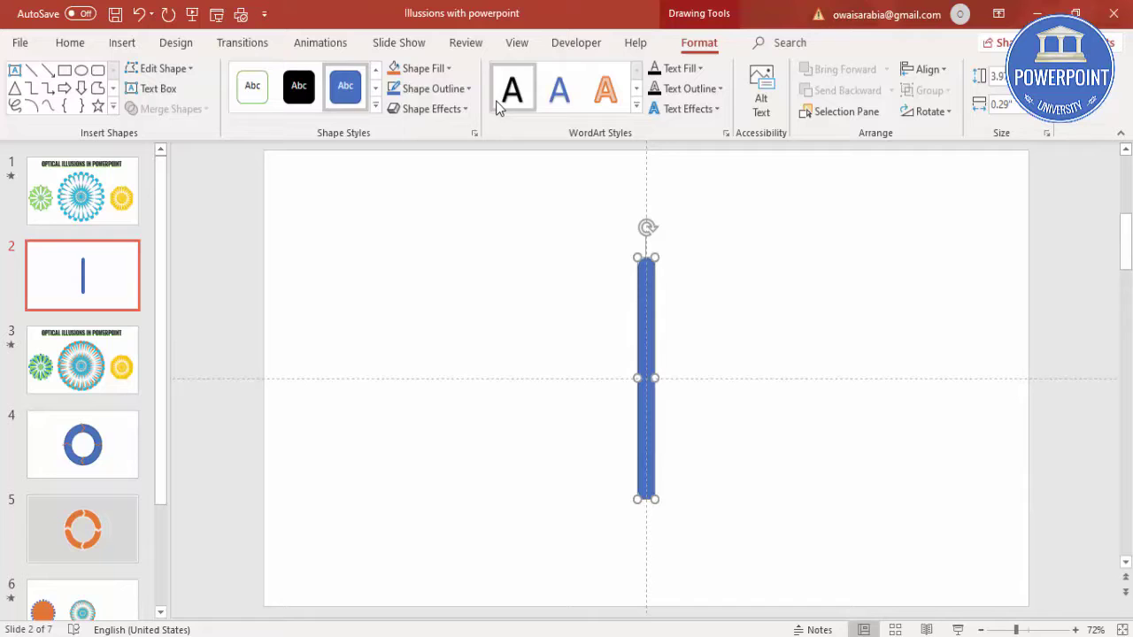
{"action": "left_click", "coordinate": [461, 89]}
{"action": "left_click", "coordinate": [446, 243]}
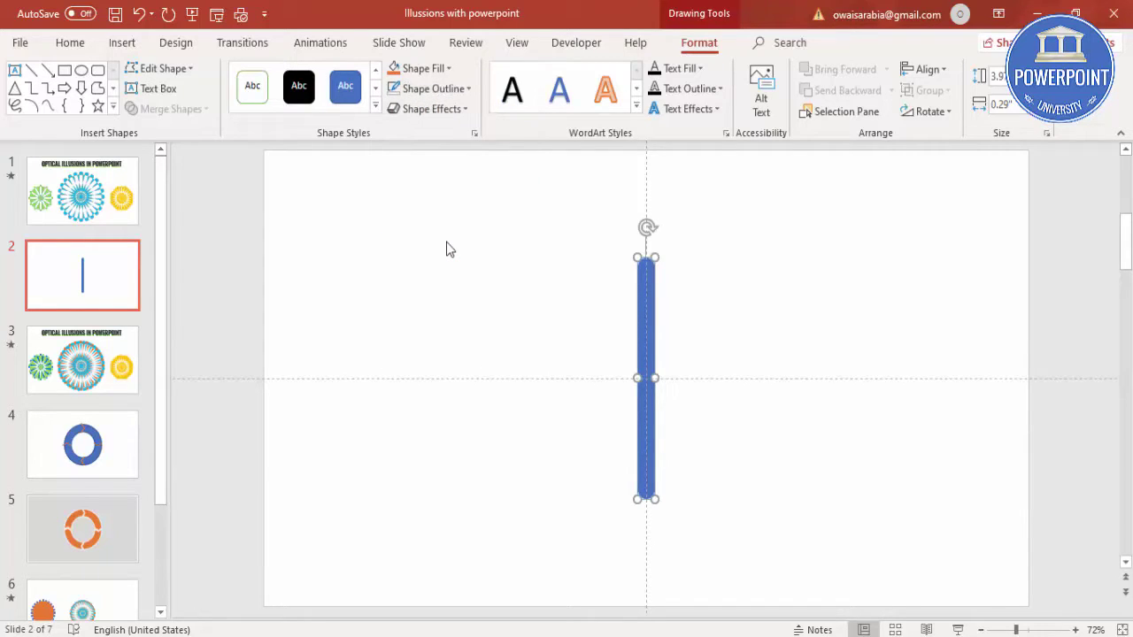
Step: Duplicate the bar, centre the copy on the slide, and rotate it 15°
{"action": "key", "text": "ctrl+d"}
{"action": "left_click", "coordinate": [926, 69]}
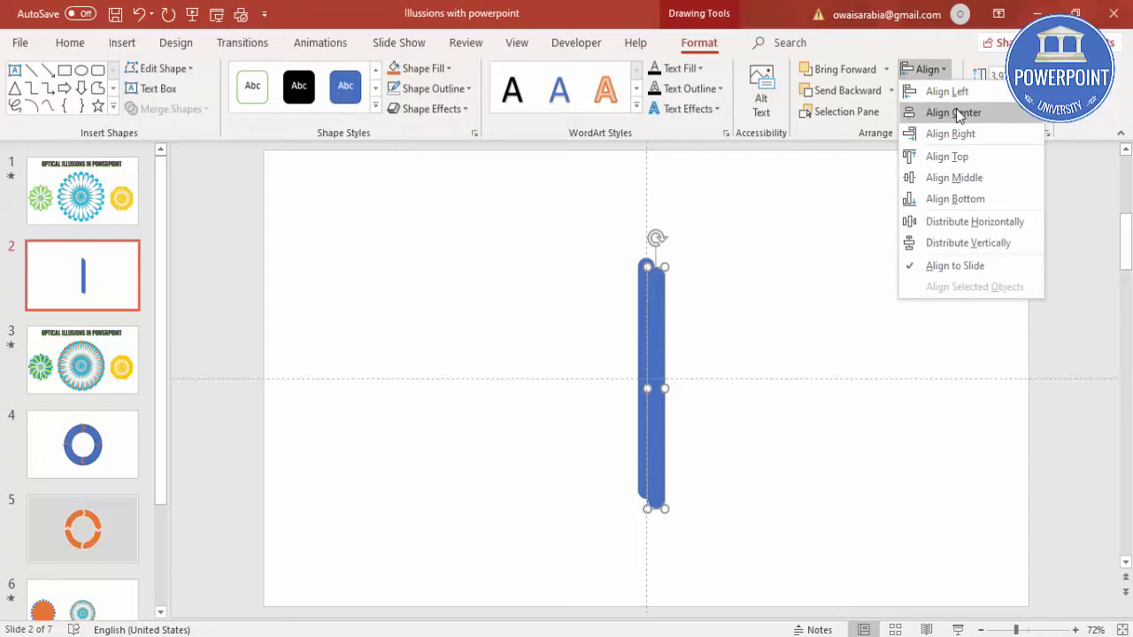
{"action": "left_click", "coordinate": [957, 113]}
{"action": "left_click", "coordinate": [926, 69]}
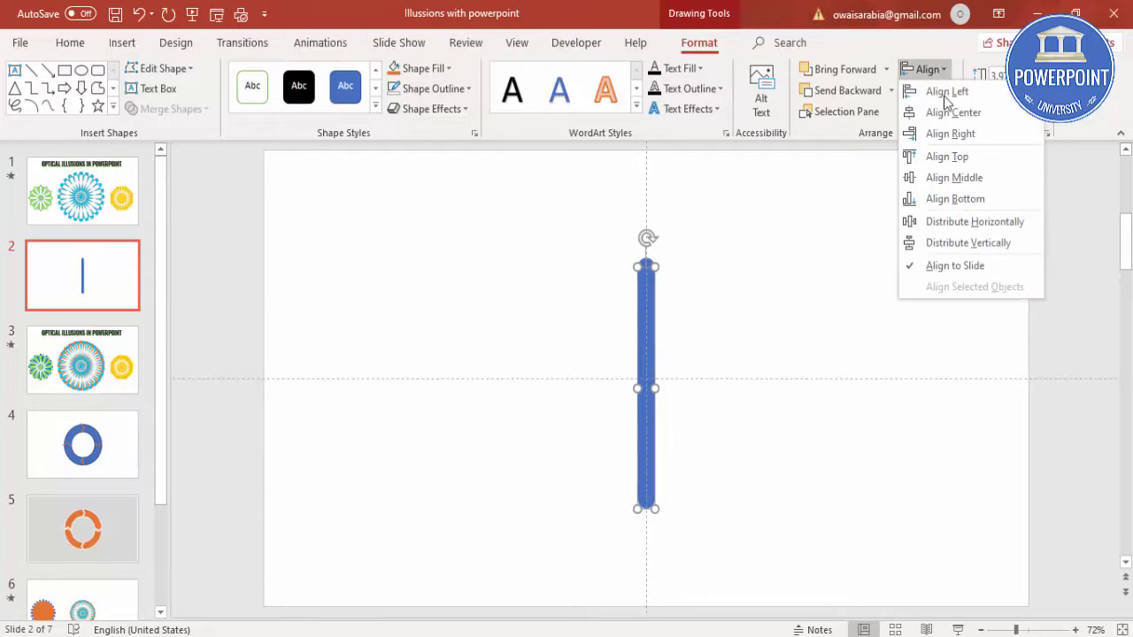
{"action": "left_click", "coordinate": [954, 178]}
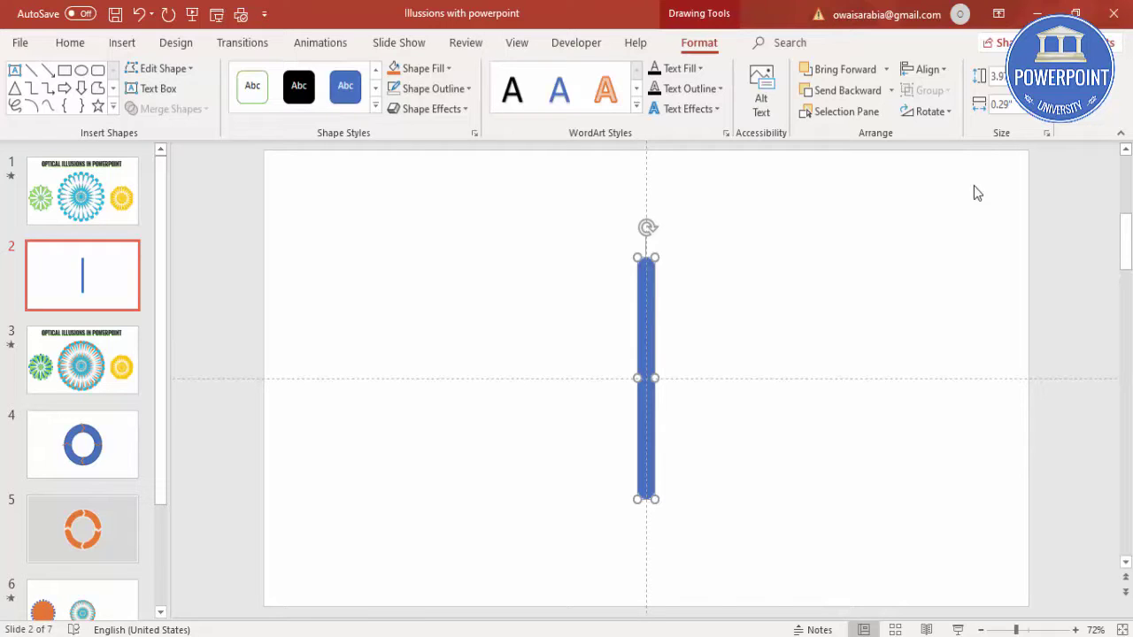
{"action": "key", "text": "alt+Right"}
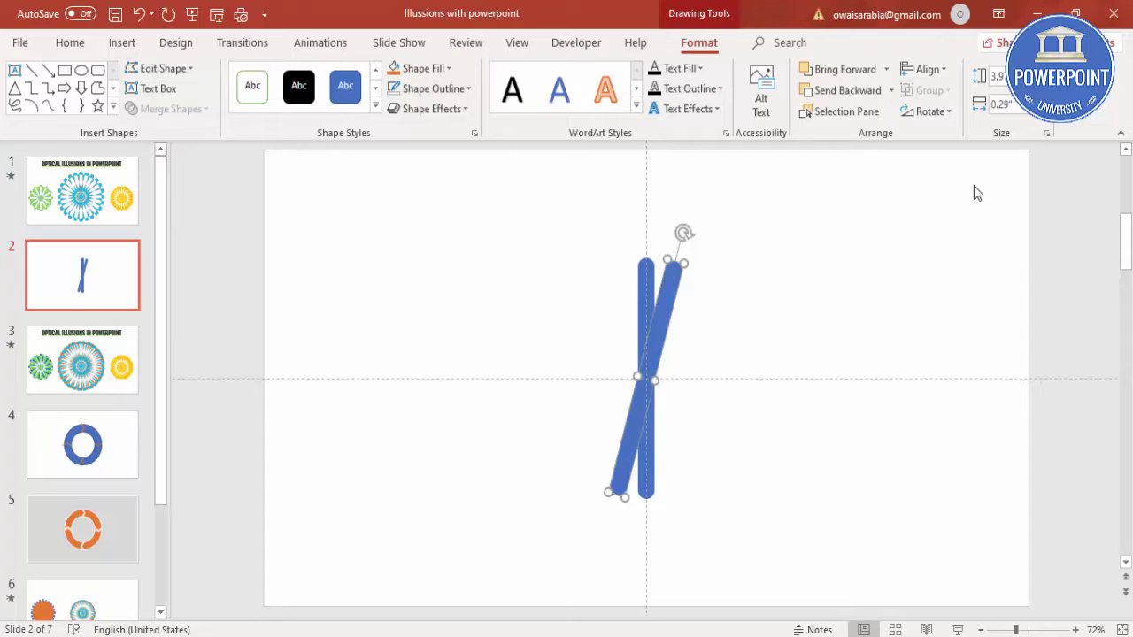
Step: Keep duplicating the bar and rotating each copy another 15° until the starburst closes
{"action": "key", "text": "ctrl+d"}
{"action": "key", "text": "alt+Right"}
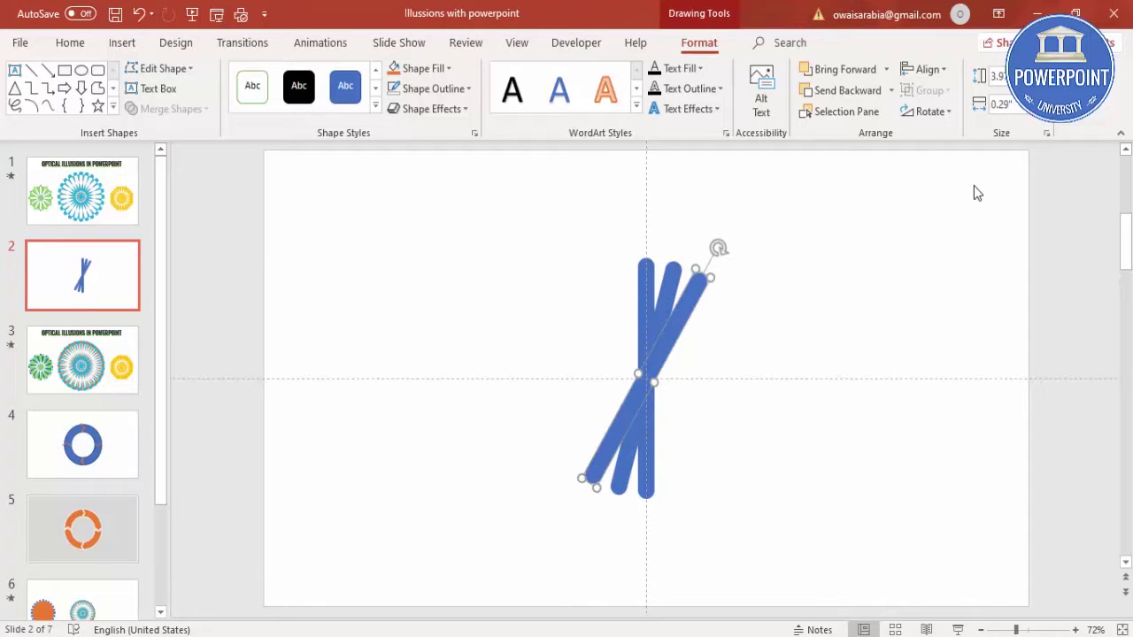
{"action": "key", "text": "ctrl+d"}
{"action": "key", "text": "alt+Right"}
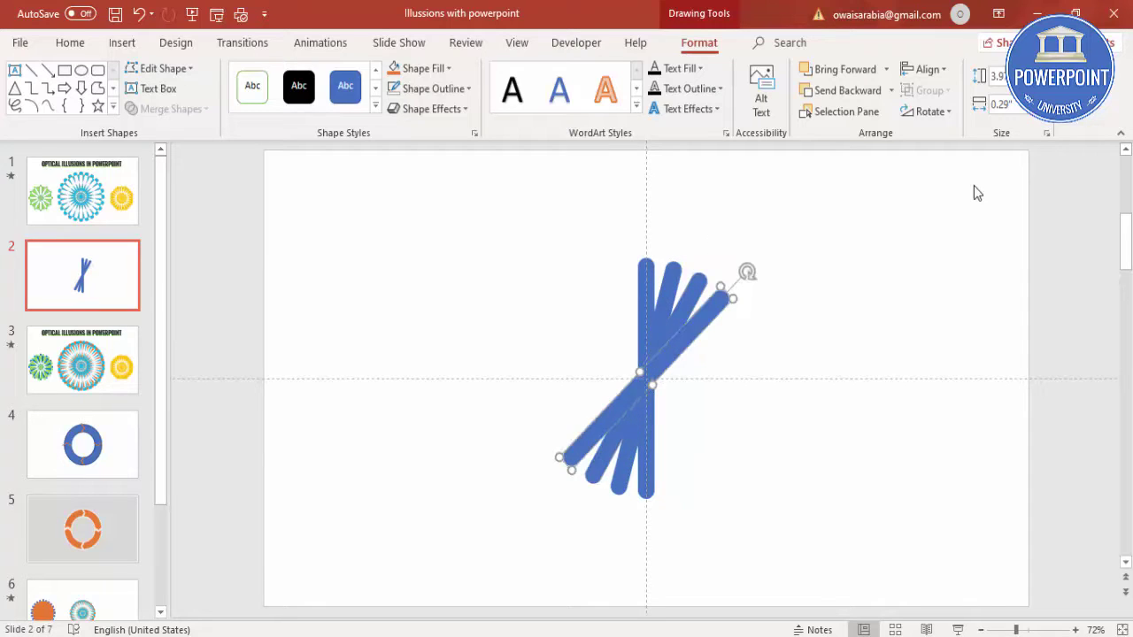
{"action": "key", "text": "ctrl+d"}
{"action": "key", "text": "alt+Right"}
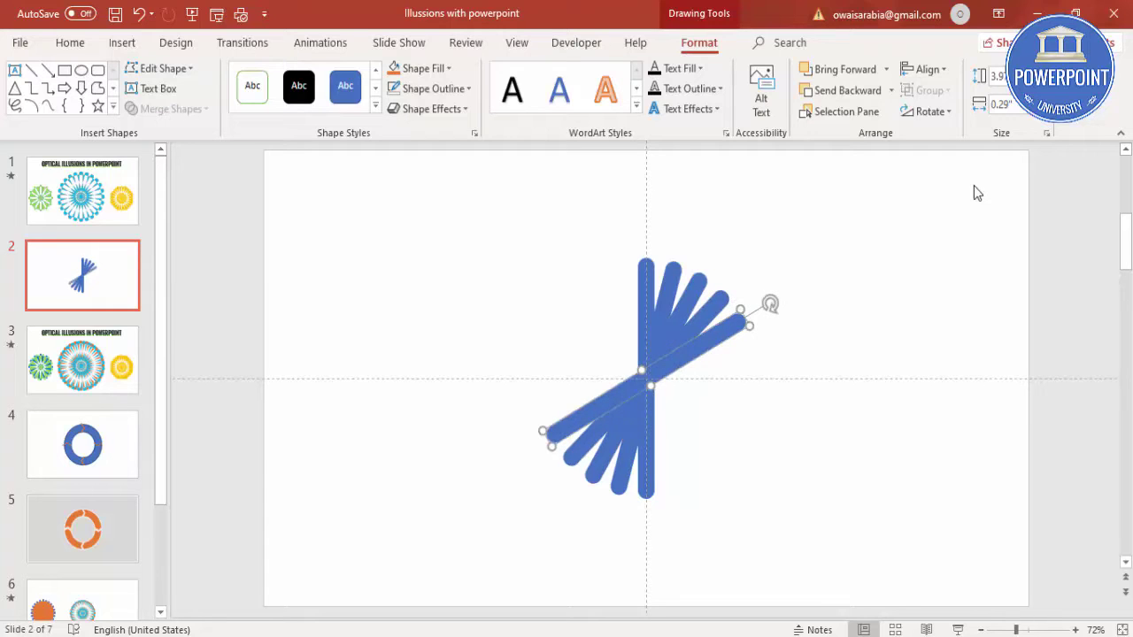
{"action": "key", "text": "ctrl+d"}
{"action": "key", "text": "alt+Right"}
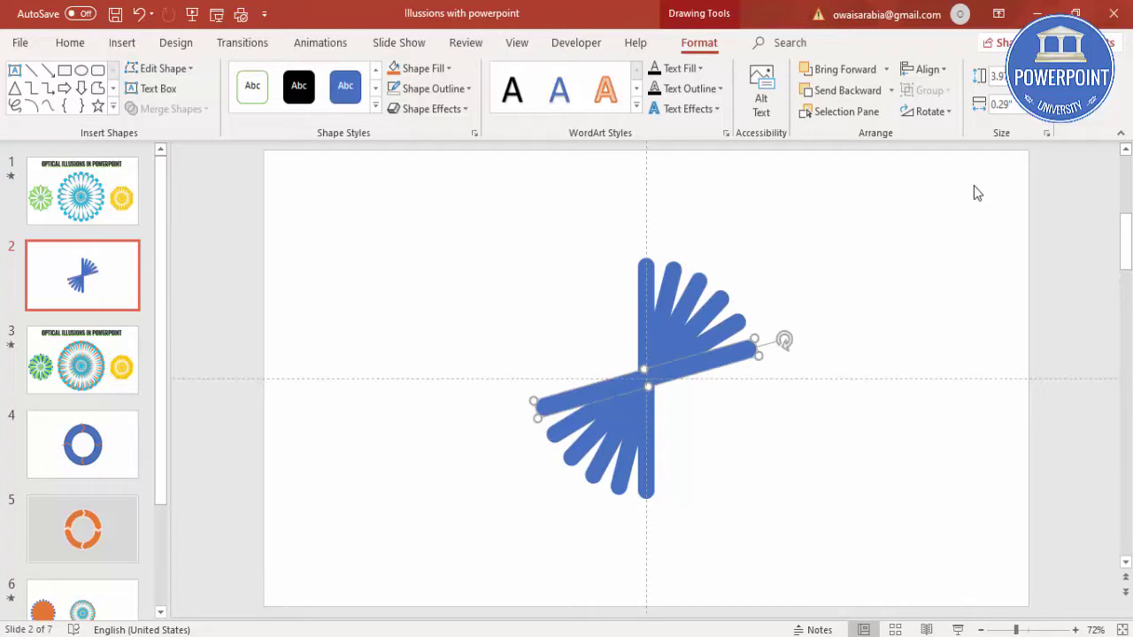
{"action": "key", "text": "ctrl+d"}
{"action": "key", "text": "alt+Right"}
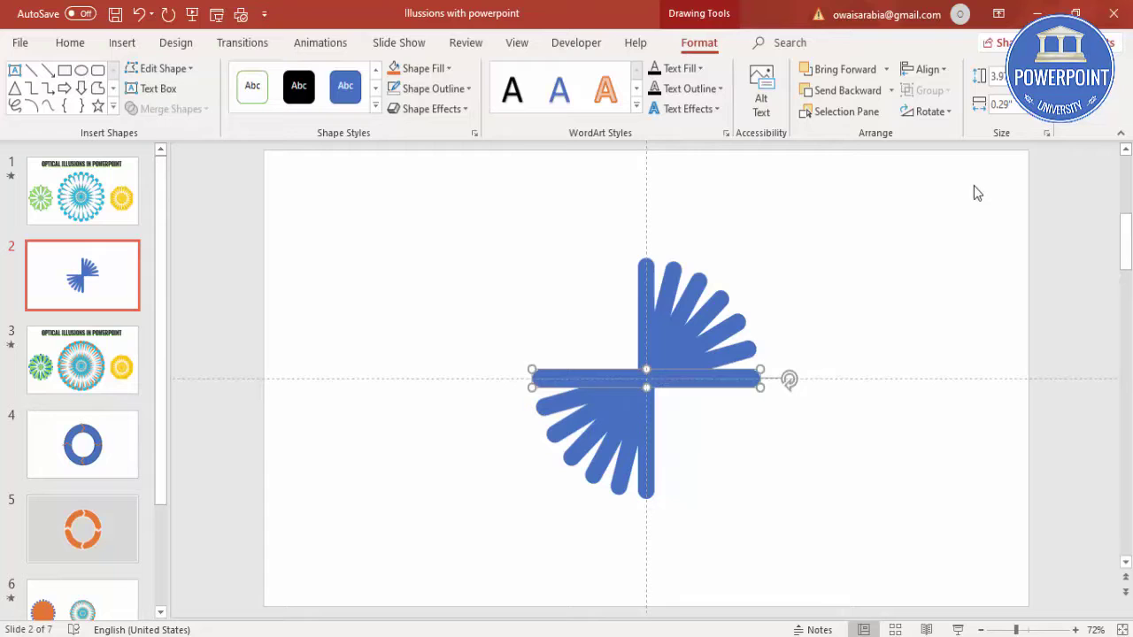
{"action": "key", "text": "ctrl+d"}
{"action": "key", "text": "alt+Right"}
{"action": "key", "text": "ctrl+d"}
{"action": "key", "text": "alt+Right"}
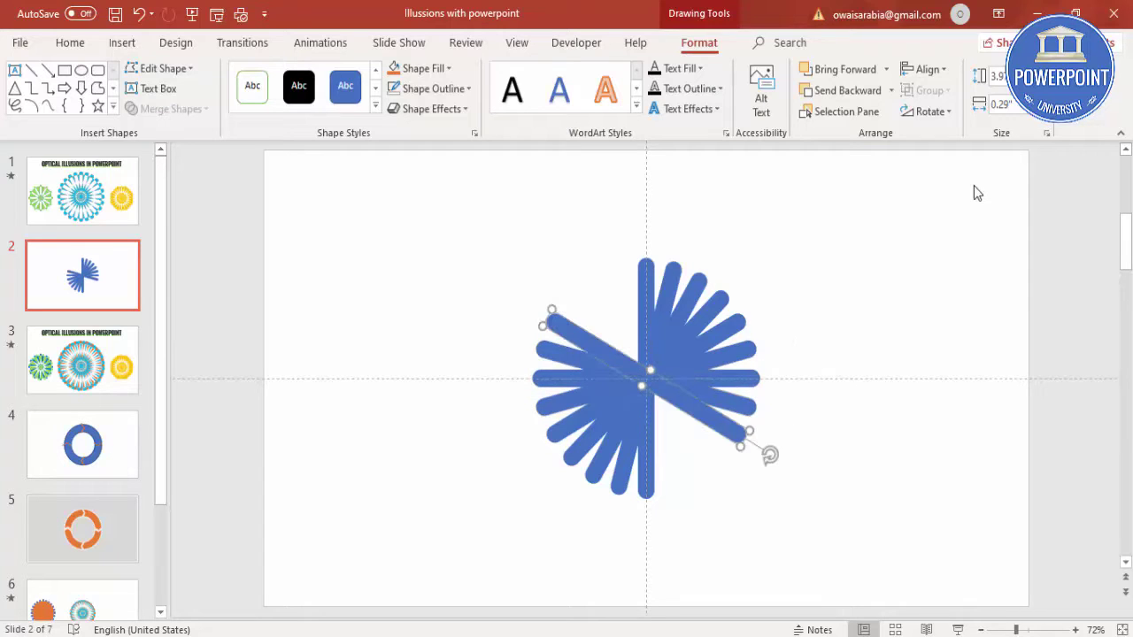
{"action": "key", "text": "ctrl+d"}
{"action": "key", "text": "alt+Right"}
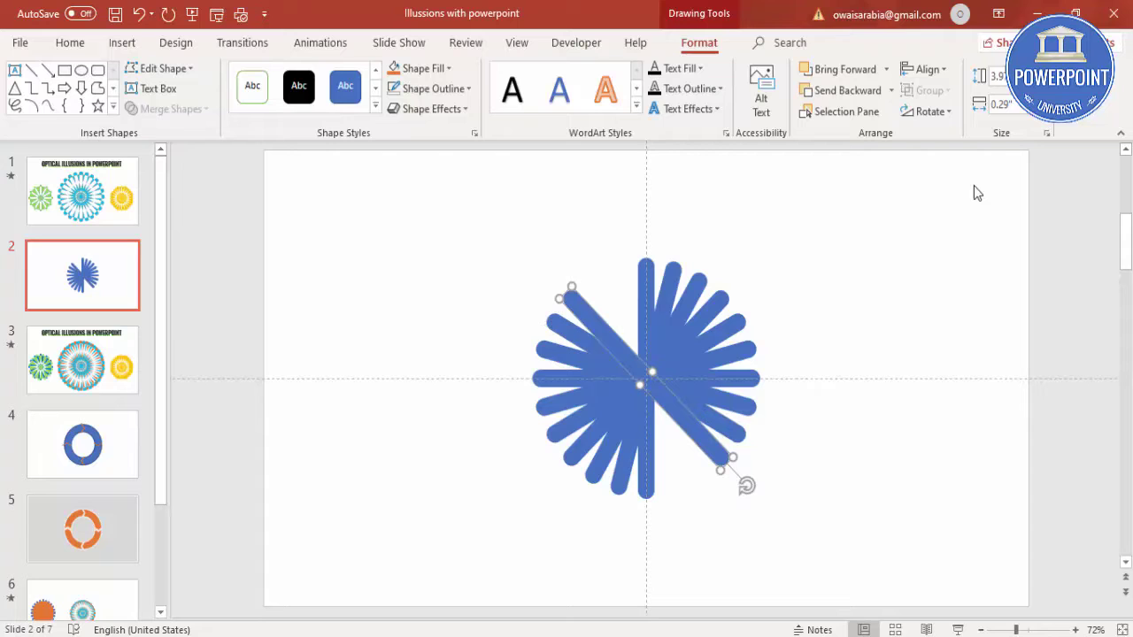
{"action": "key", "text": "ctrl+d"}
{"action": "key", "text": "alt+Right"}
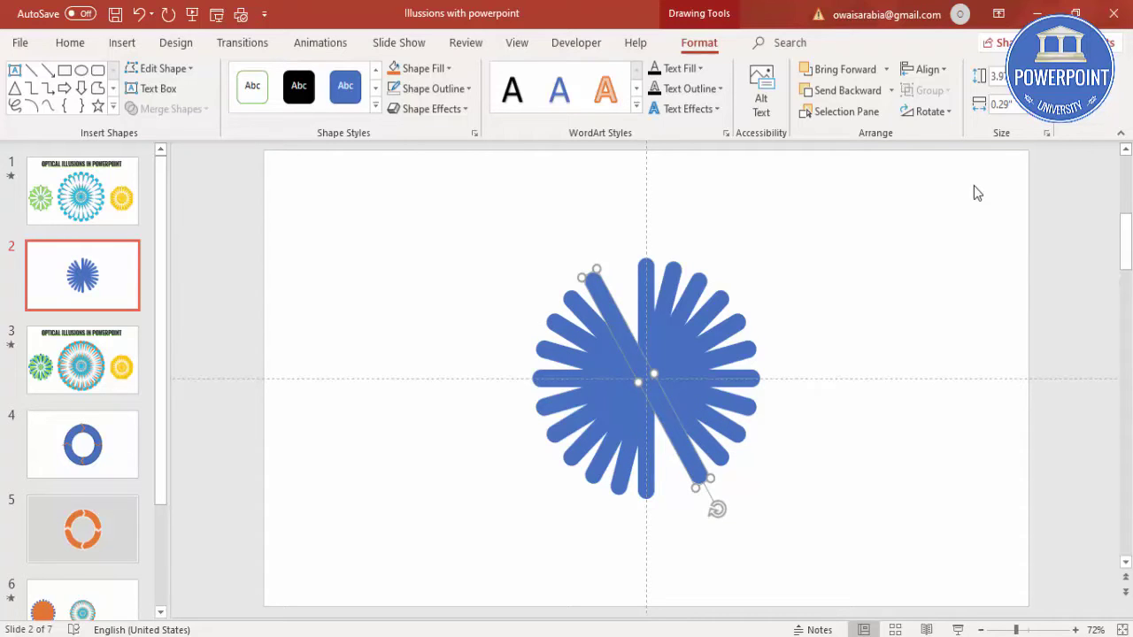
{"action": "key", "text": "ctrl+d"}
{"action": "key", "text": "alt+Right"}
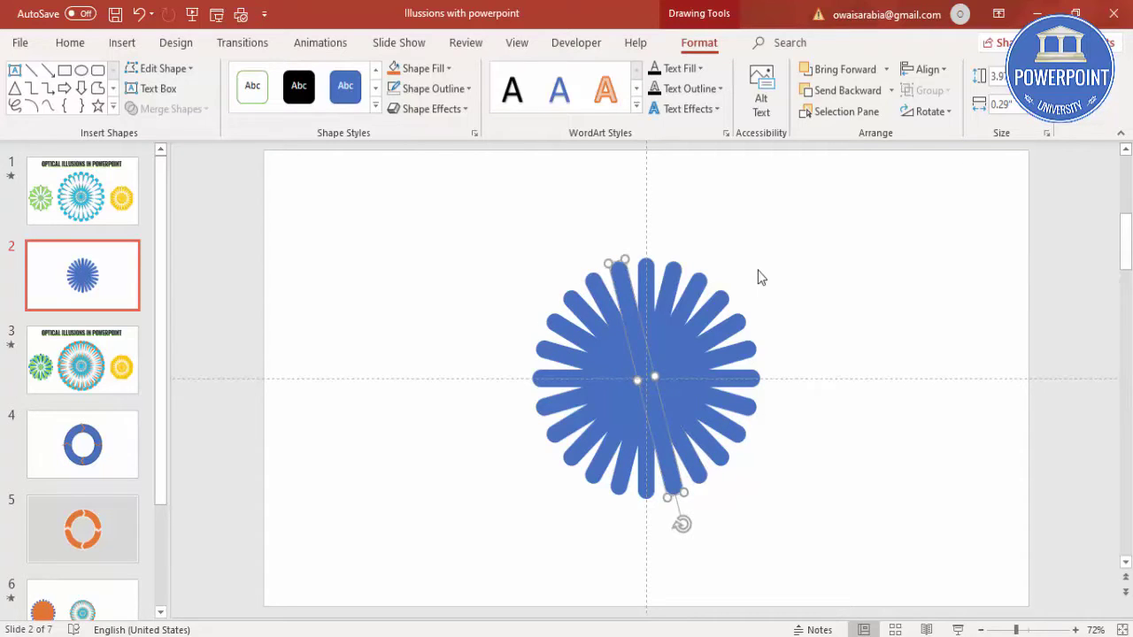
Step: Draw a small circle over the starburst
{"action": "left_click", "coordinate": [758, 270]}
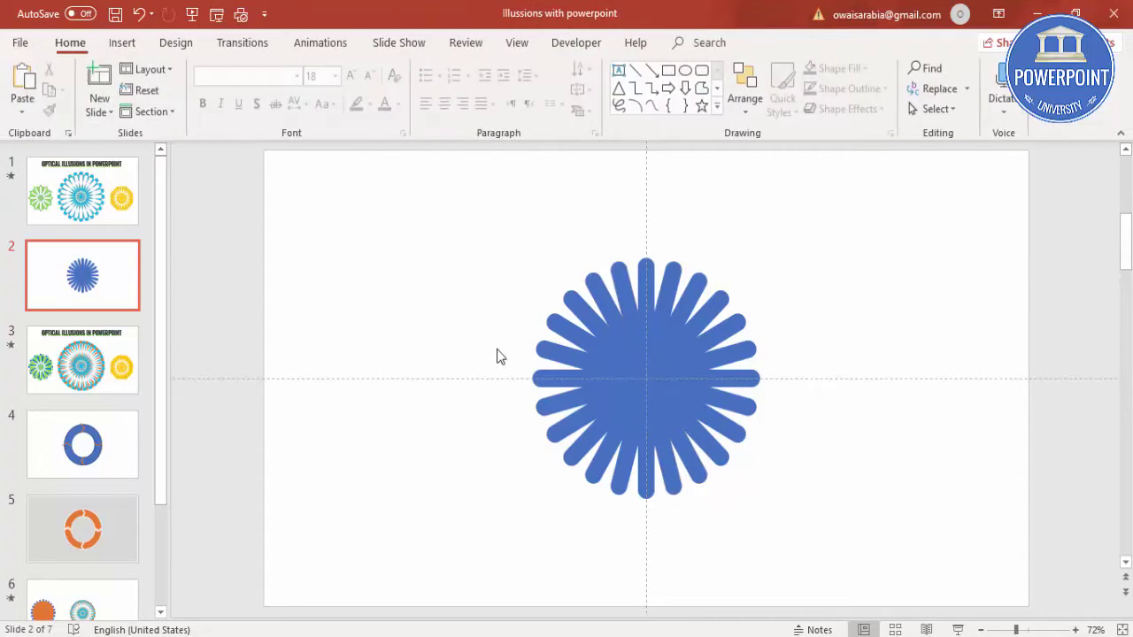
{"action": "left_click", "coordinate": [112, 50]}
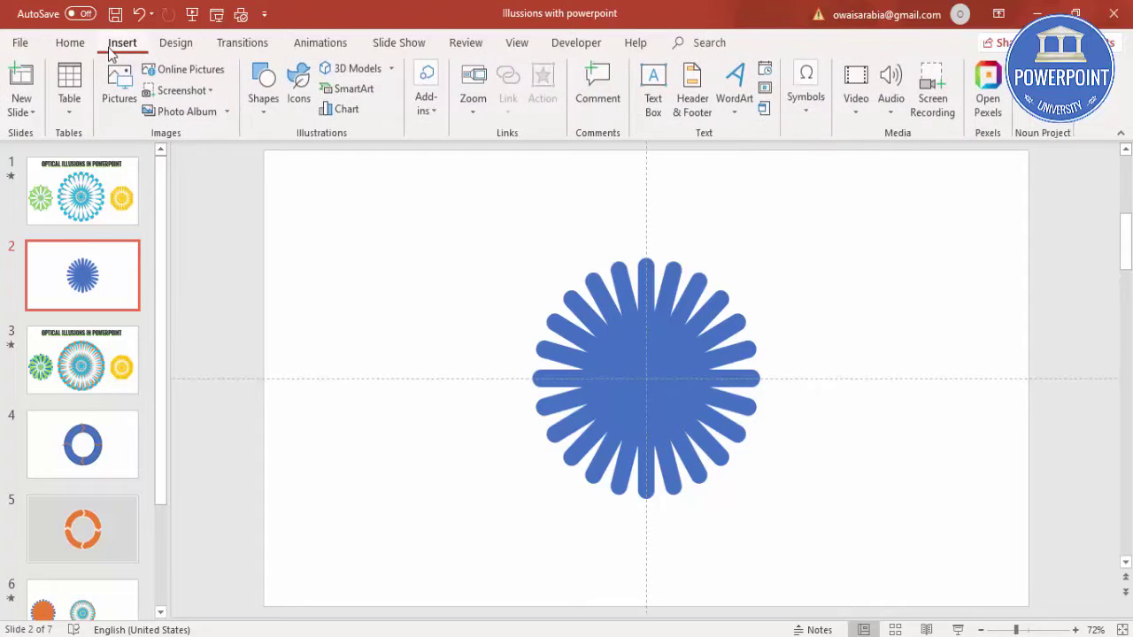
{"action": "left_click", "coordinate": [262, 130]}
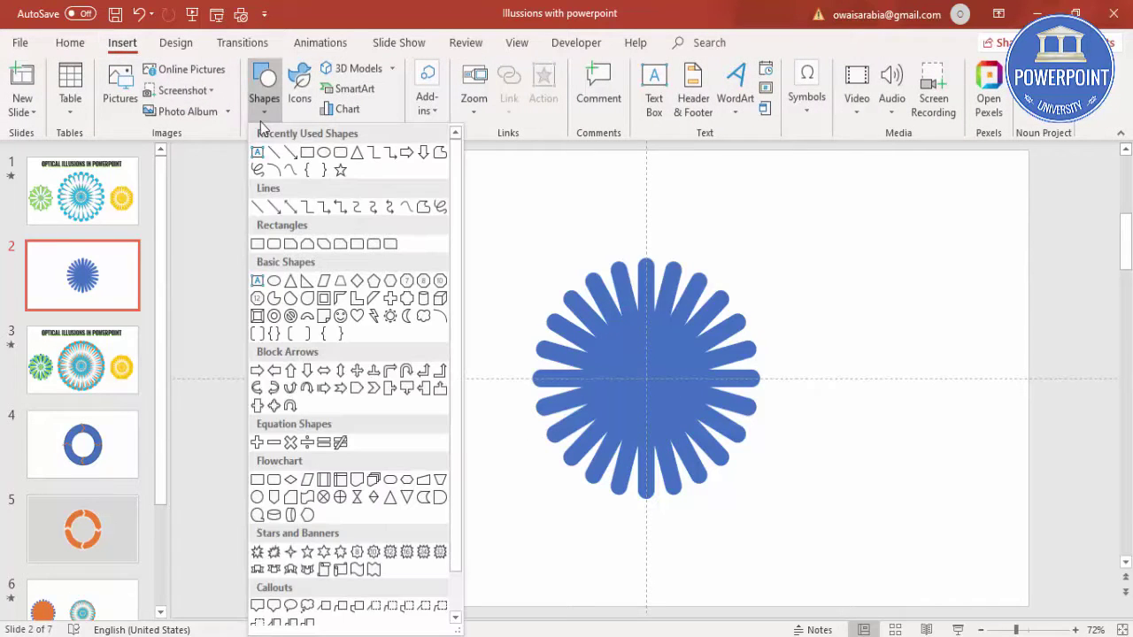
{"action": "left_click", "coordinate": [275, 281]}
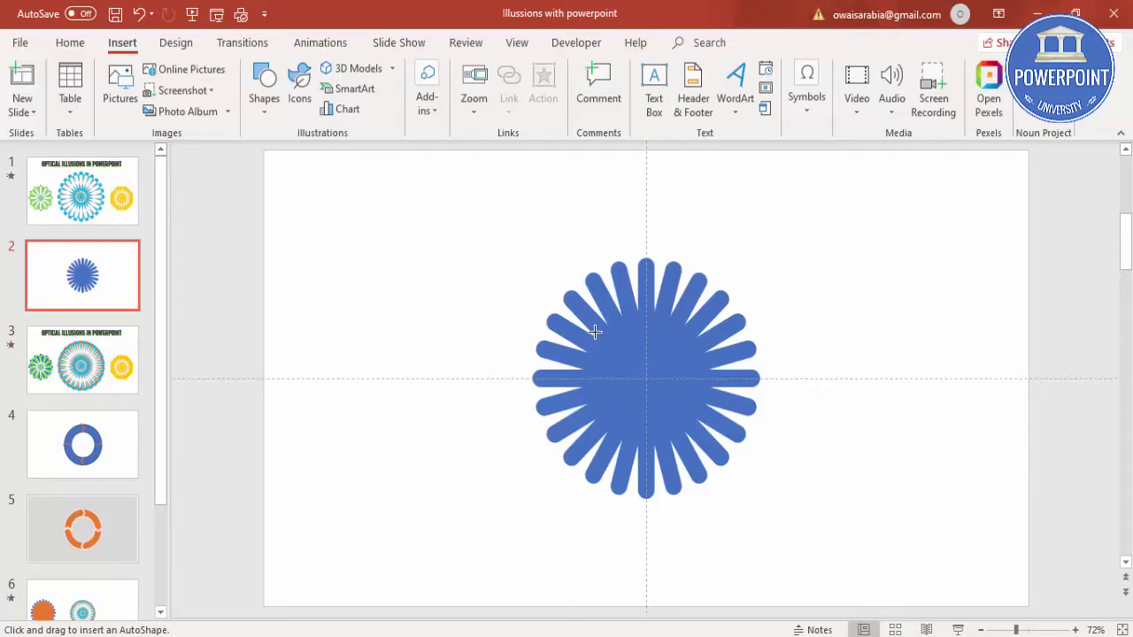
{"action": "left_click_drag", "start_coordinate": [595, 332], "coordinate": [657, 373]}
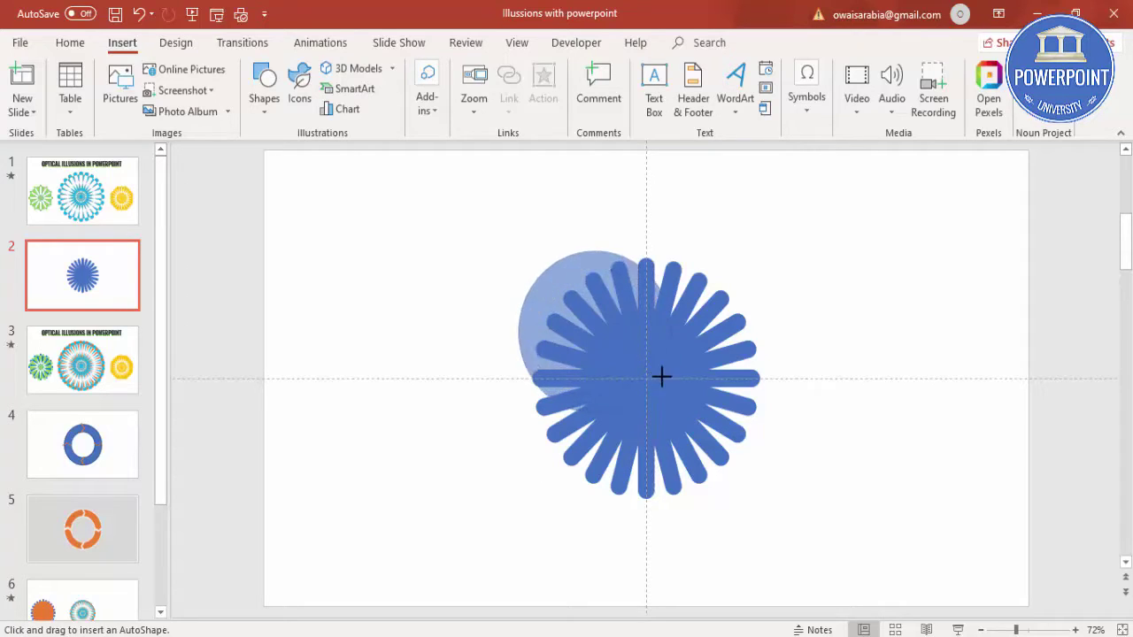
{"action": "left_click_drag", "start_coordinate": [658, 372], "coordinate": [664, 378]}
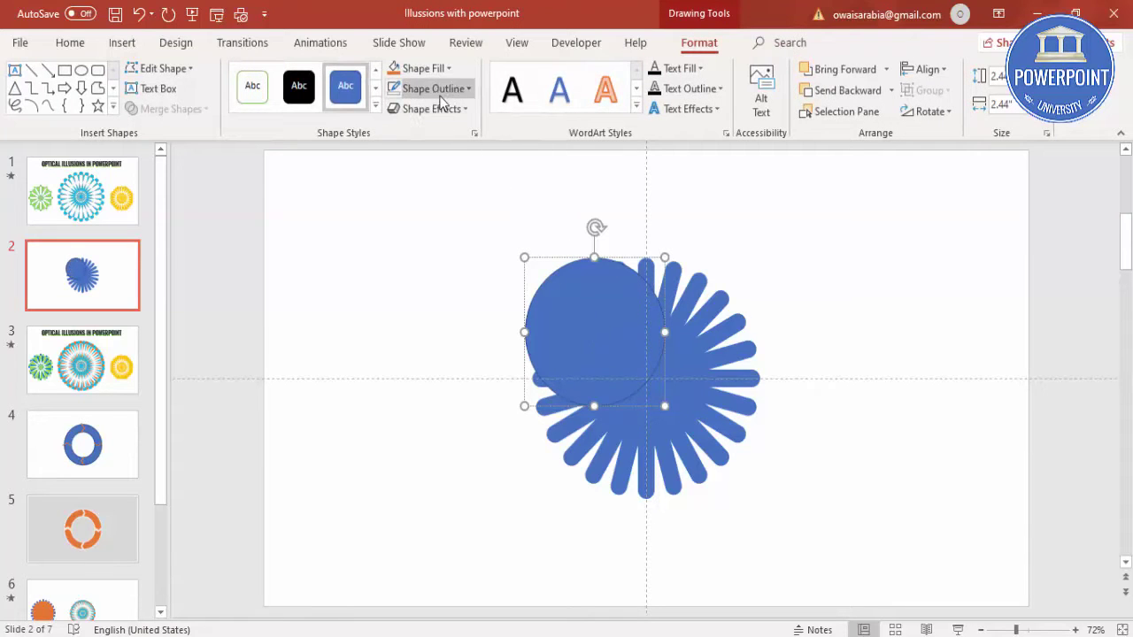
Step: Give the circle light grey fill and no outline, centre it, and enlarge it over the petals
{"action": "left_click", "coordinate": [429, 68]}
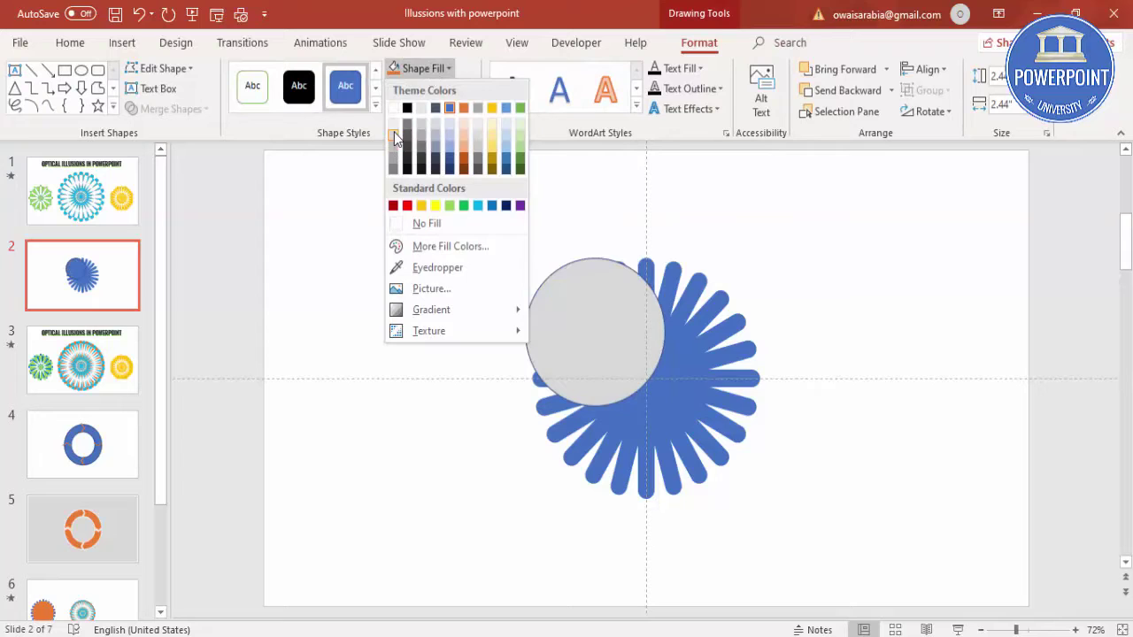
{"action": "left_click", "coordinate": [394, 120]}
{"action": "left_click", "coordinate": [453, 89]}
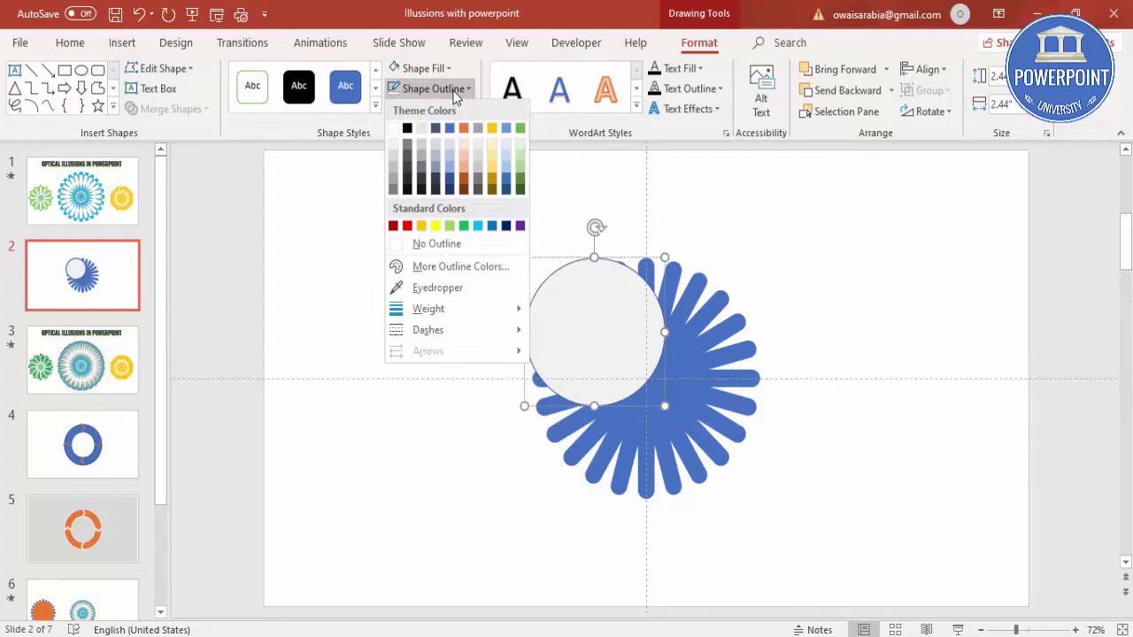
{"action": "left_click", "coordinate": [448, 244]}
{"action": "left_click", "coordinate": [925, 70]}
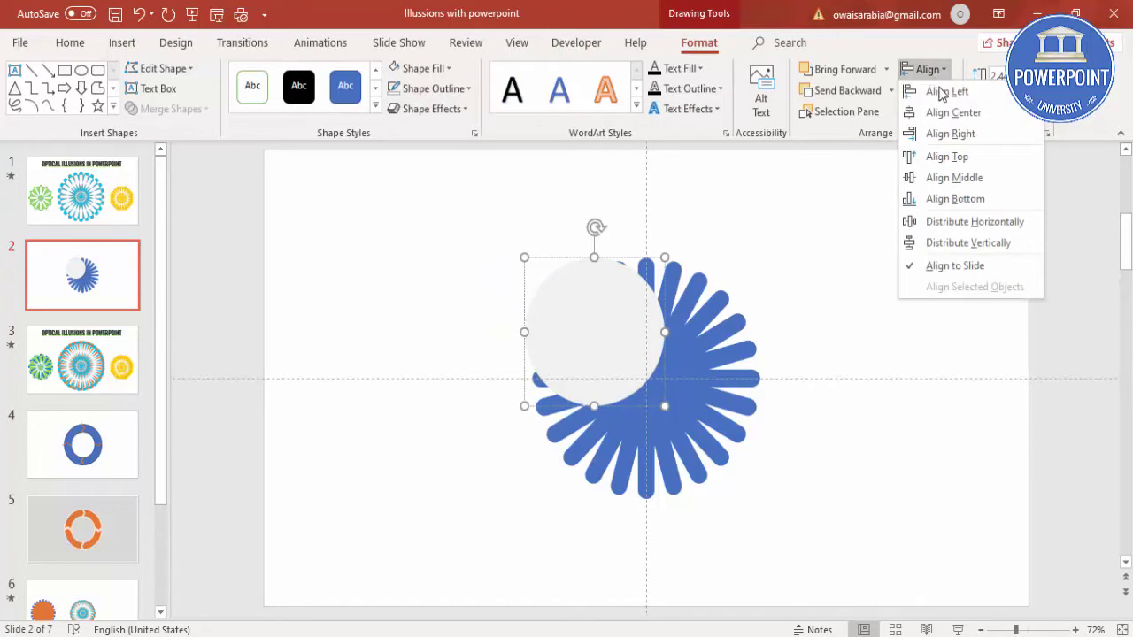
{"action": "left_click", "coordinate": [962, 119]}
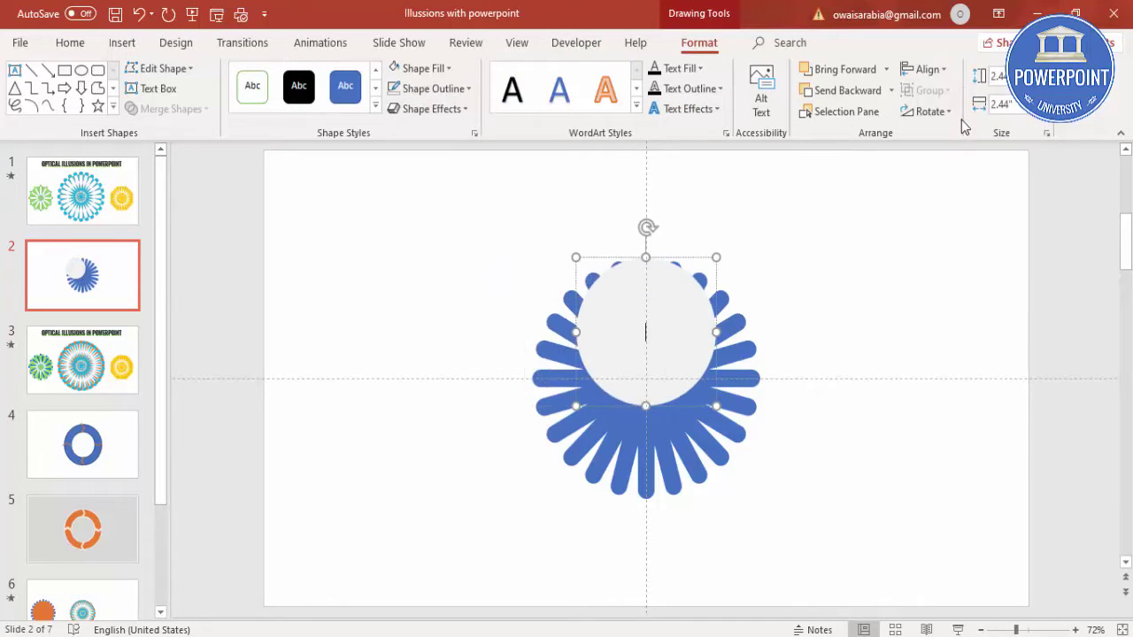
{"action": "left_click", "coordinate": [928, 69]}
{"action": "left_click", "coordinate": [974, 182]}
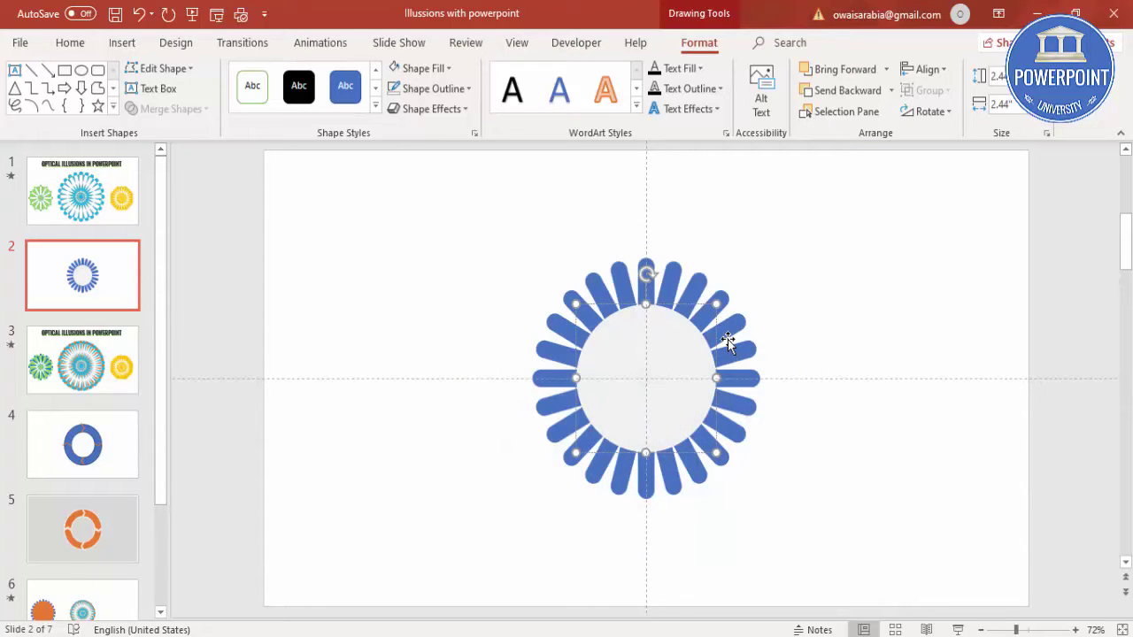
{"action": "left_click_drag", "start_coordinate": [647, 379], "coordinate": [740, 294]}
Step: Select the starburst and circle together and combine them into one shape
{"action": "left_click", "coordinate": [840, 335]}
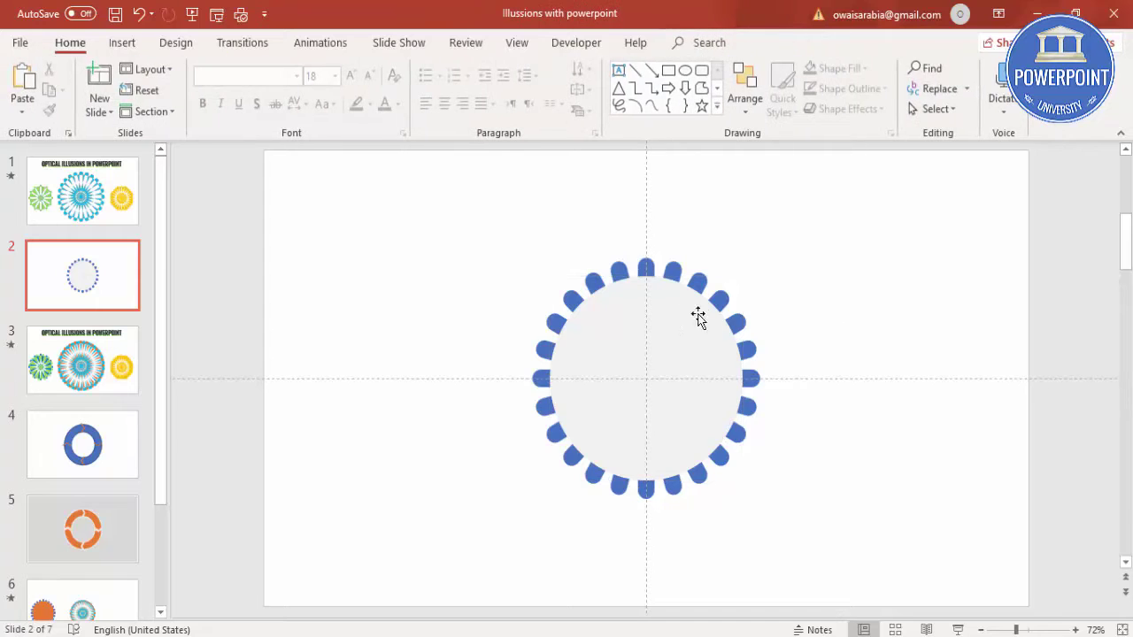
{"action": "mouse_move", "coordinate": [412, 226]}
{"action": "left_mouse_down"}
{"action": "mouse_move", "coordinate": [893, 570]}
{"action": "mouse_move", "coordinate": [924, 581]}
{"action": "left_mouse_up"}
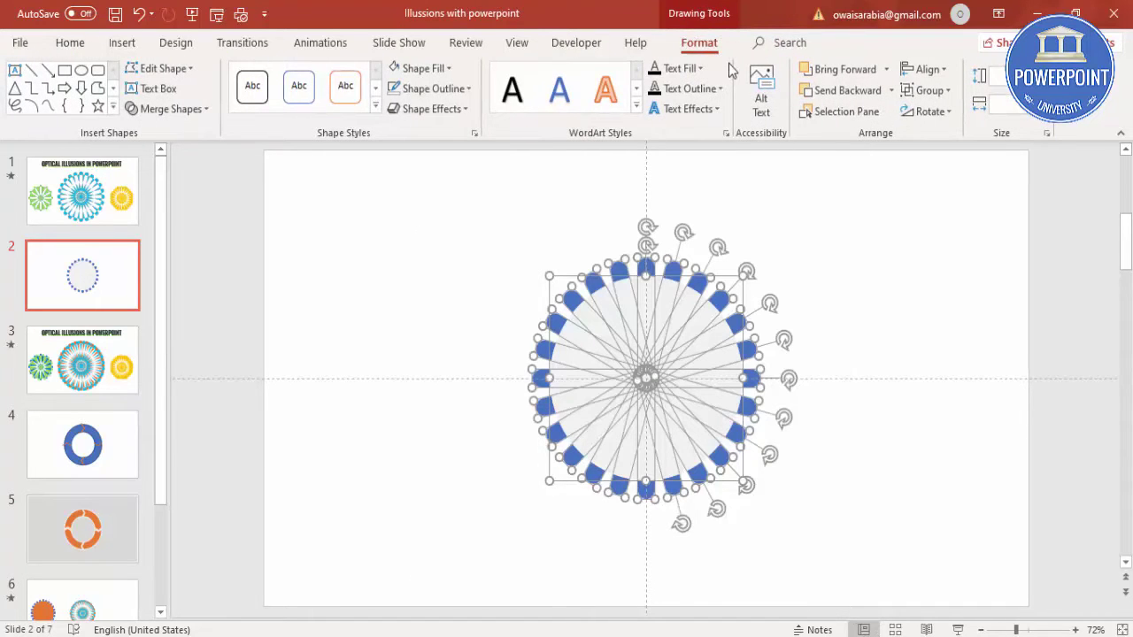
{"action": "left_click", "coordinate": [202, 109]}
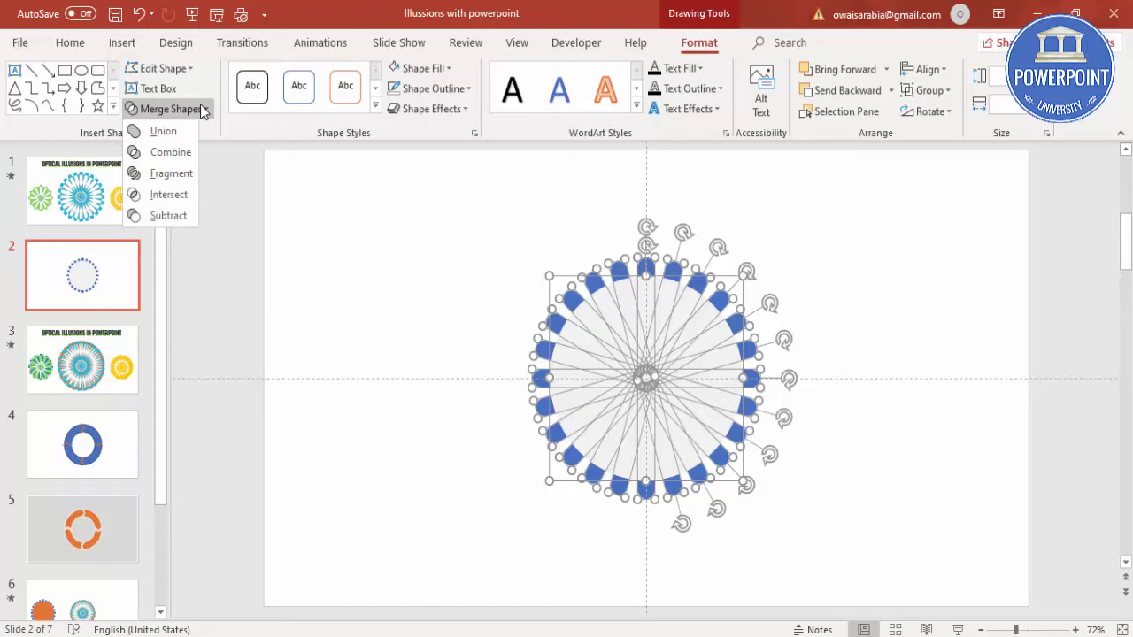
{"action": "left_click", "coordinate": [166, 152]}
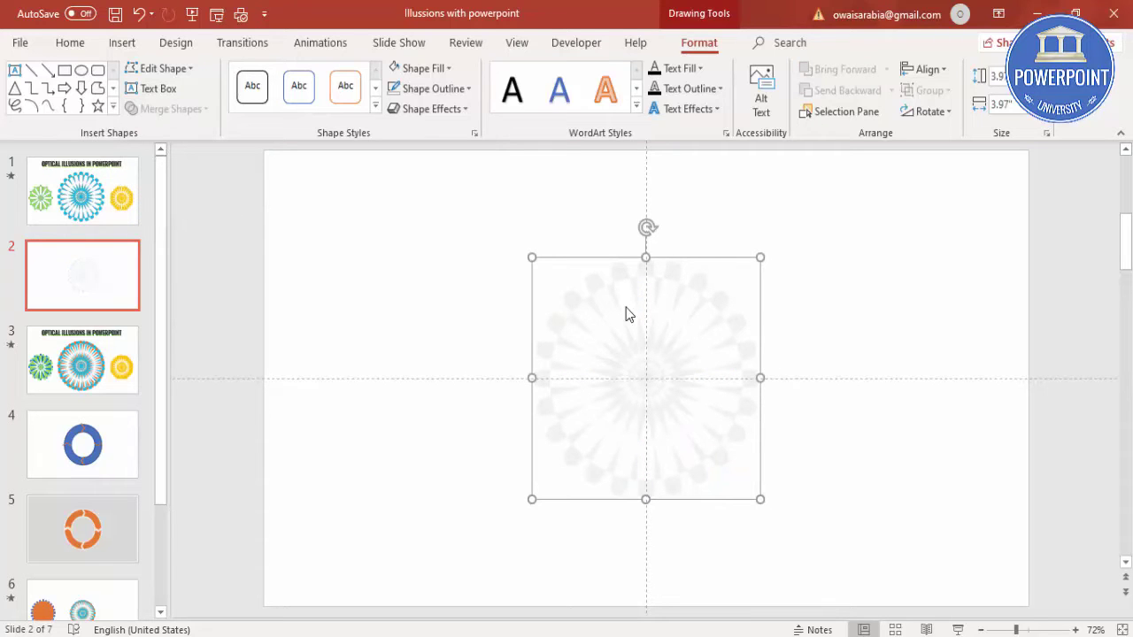
Step: Fill the combined shape light blue, try moving it right, then undo back to centre
{"action": "left_click", "coordinate": [425, 68]}
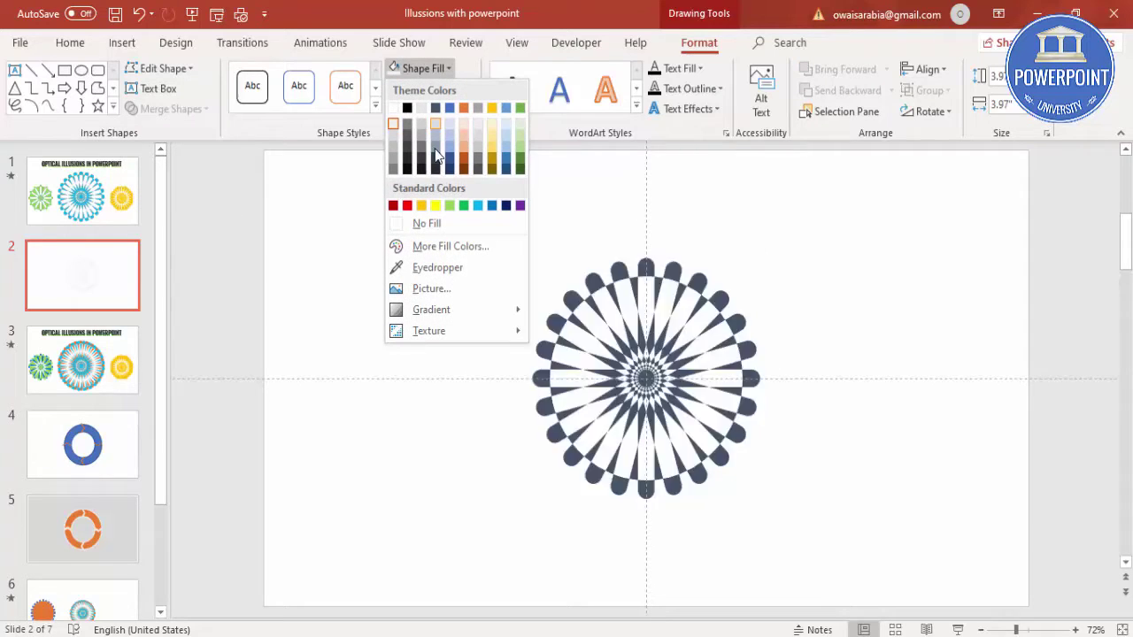
{"action": "left_click", "coordinate": [478, 207]}
{"action": "left_click_drag", "start_coordinate": [647, 328], "coordinate": [861, 316]}
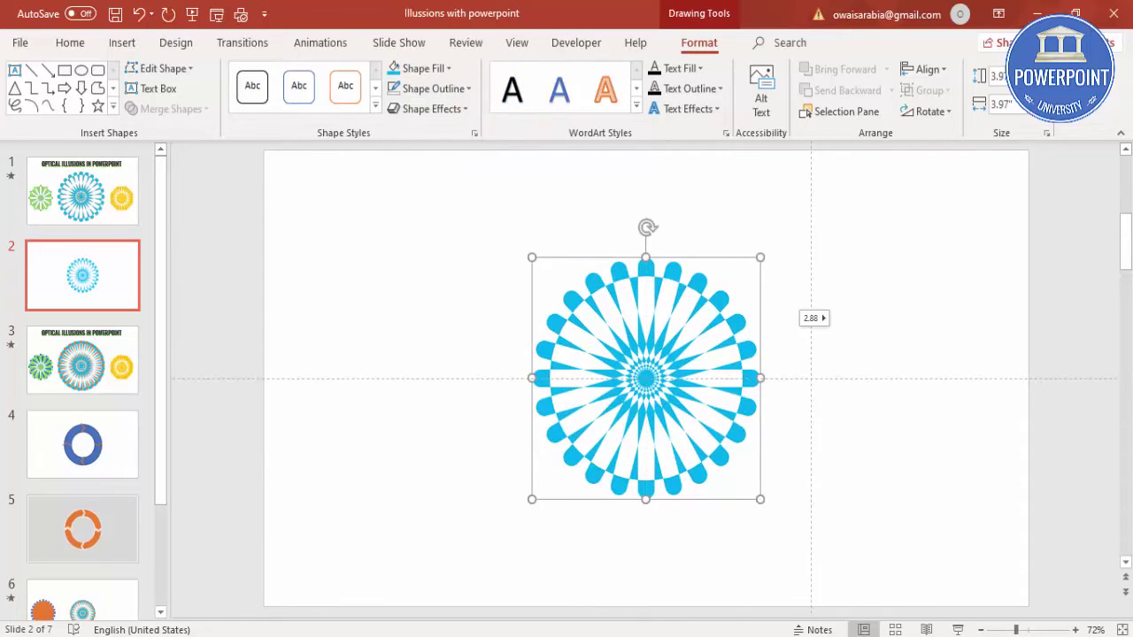
{"action": "left_click", "coordinate": [745, 308]}
{"action": "left_click_drag", "start_coordinate": [704, 311], "coordinate": [775, 321]}
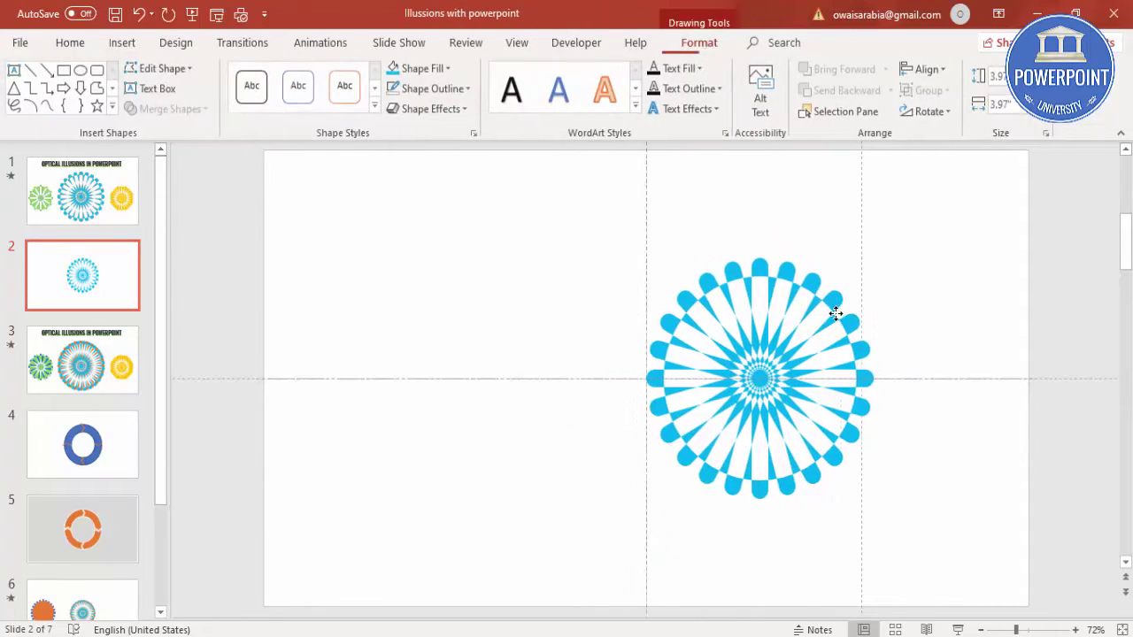
{"action": "key", "text": "ctrl+z"}
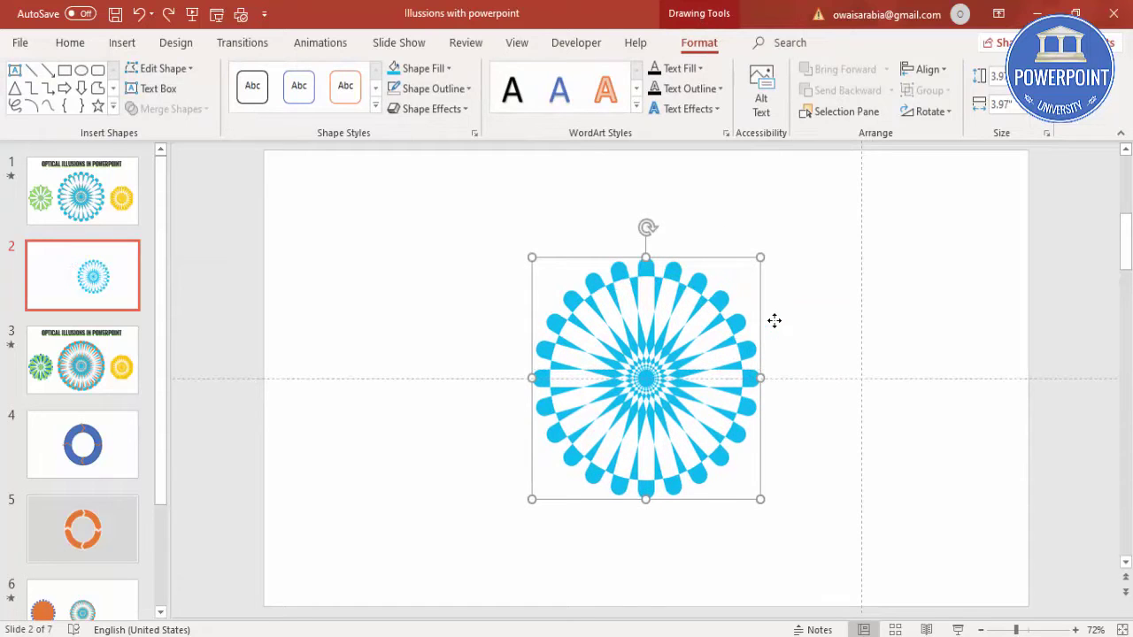
{"action": "left_click", "coordinate": [883, 336]}
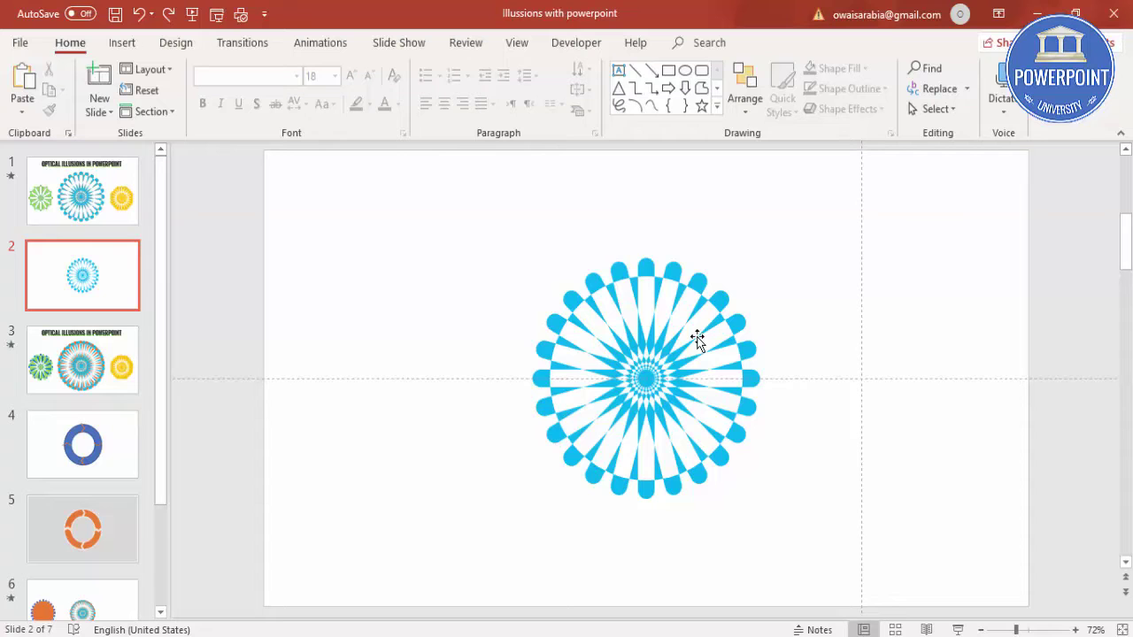
Step: Duplicate the blue starburst, shift the copy right, and colour it yellow
{"action": "left_click", "coordinate": [697, 339]}
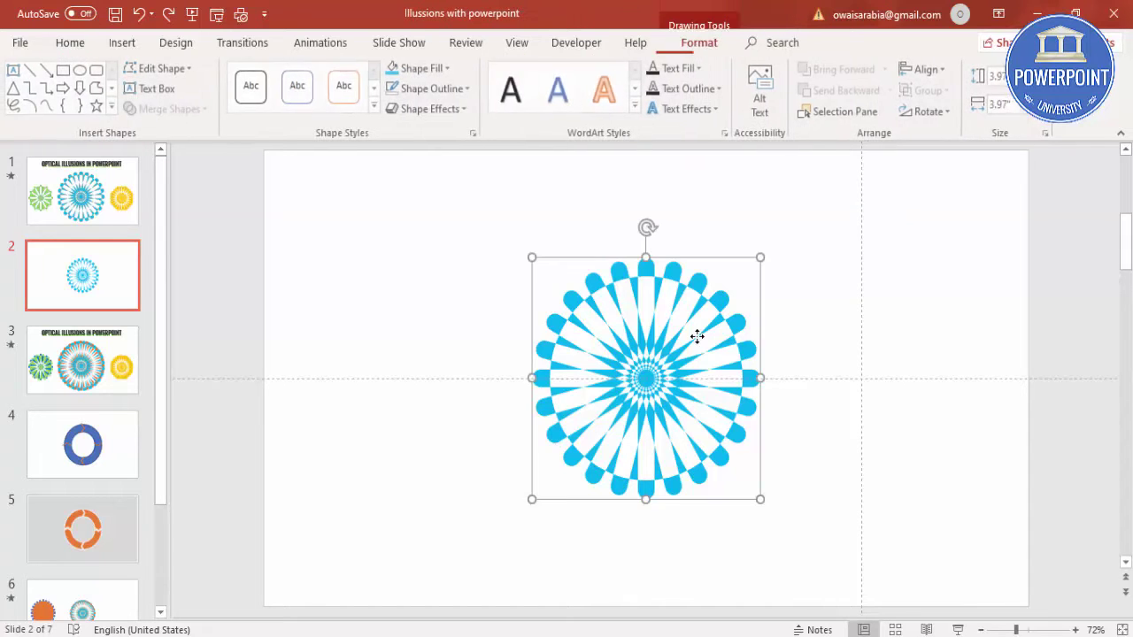
{"action": "key", "text": "ctrl+d"}
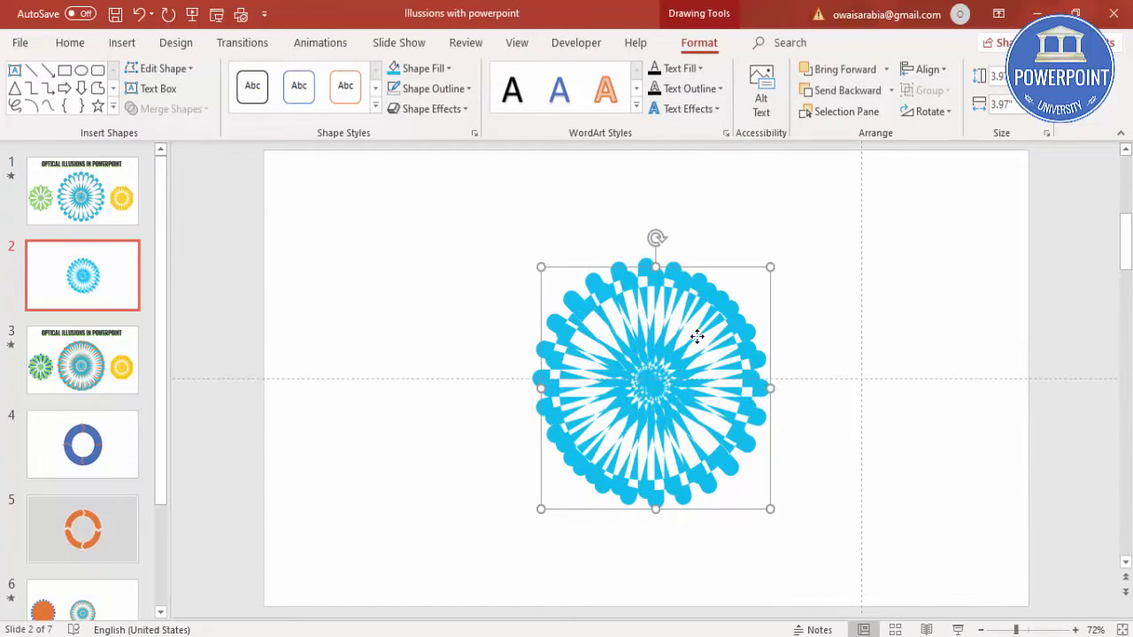
{"action": "left_click_drag", "start_coordinate": [697, 336], "coordinate": [765, 335]}
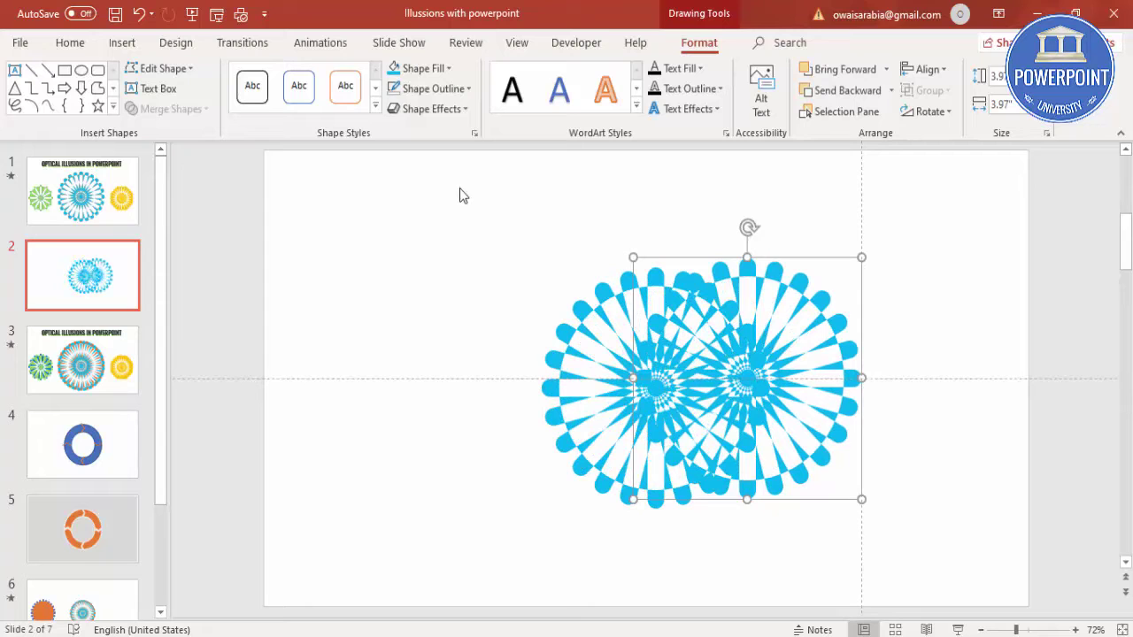
{"action": "left_click", "coordinate": [429, 70]}
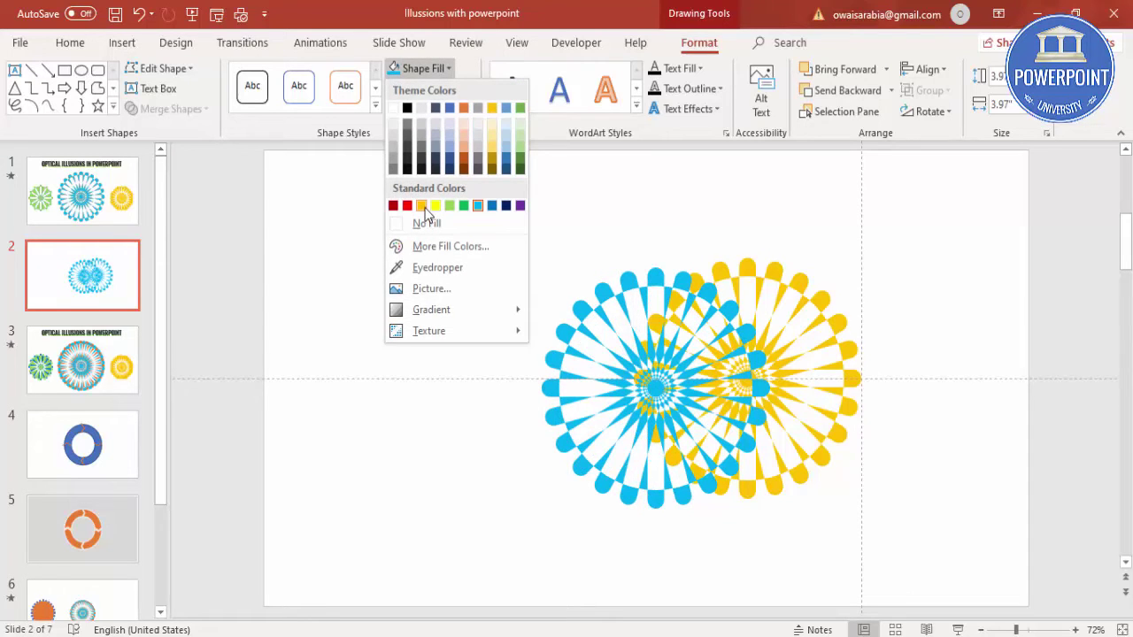
{"action": "left_click", "coordinate": [423, 207]}
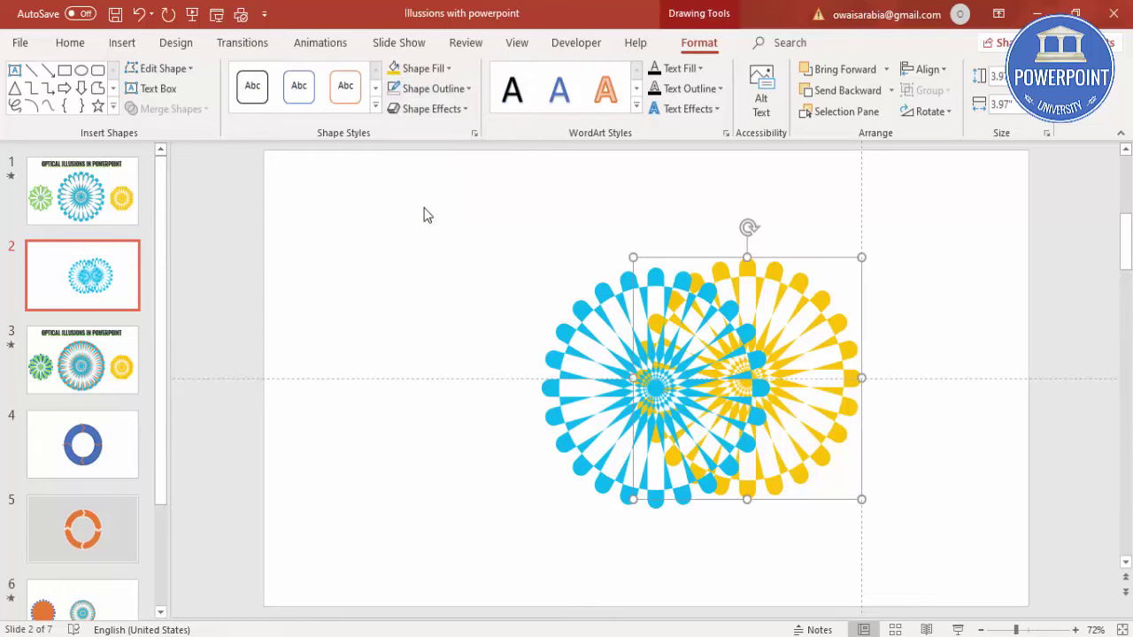
Step: Centre the yellow starburst horizontally and vertically on the slide, then reselect it
{"action": "left_click", "coordinate": [928, 69]}
{"action": "left_click", "coordinate": [959, 116]}
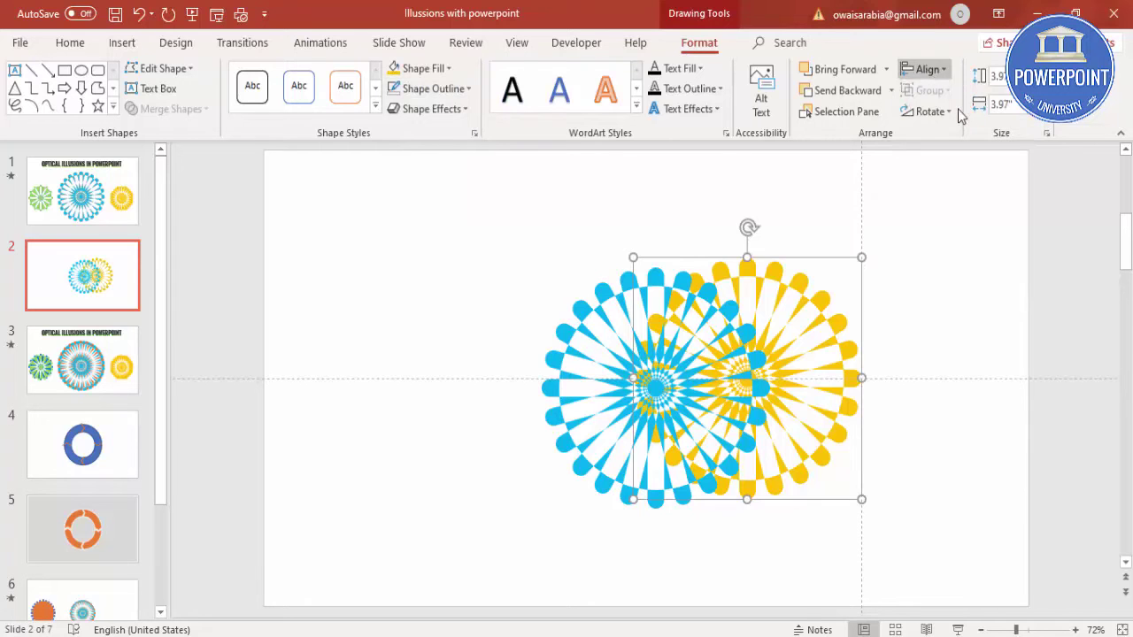
{"action": "left_click", "coordinate": [925, 69]}
{"action": "left_click", "coordinate": [952, 177]}
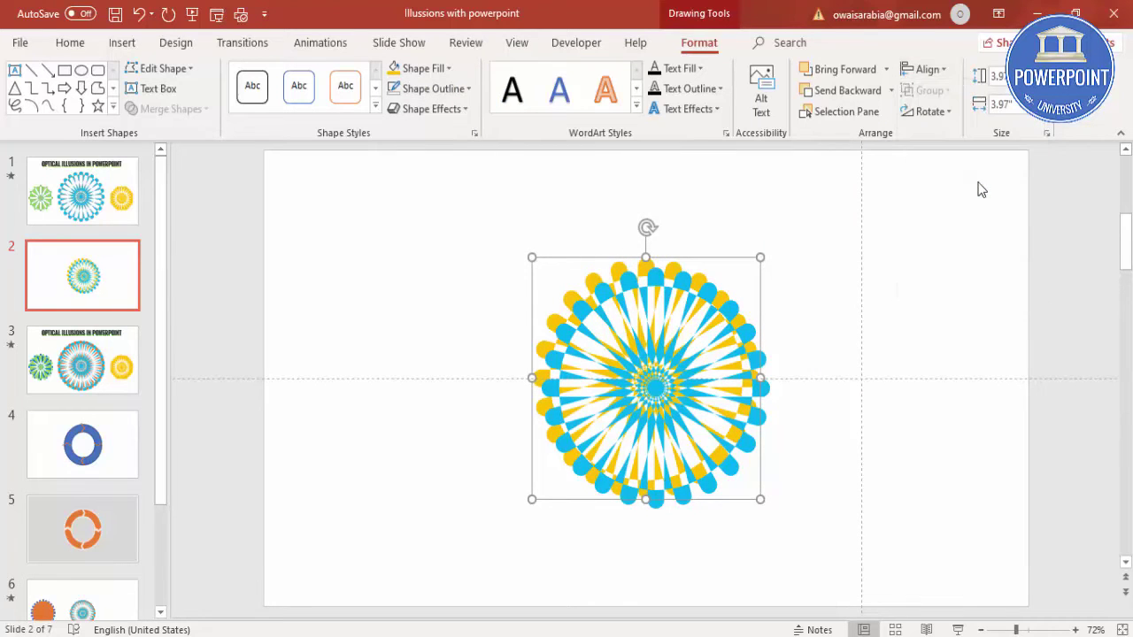
{"action": "left_click_drag", "start_coordinate": [698, 300], "coordinate": [707, 295]}
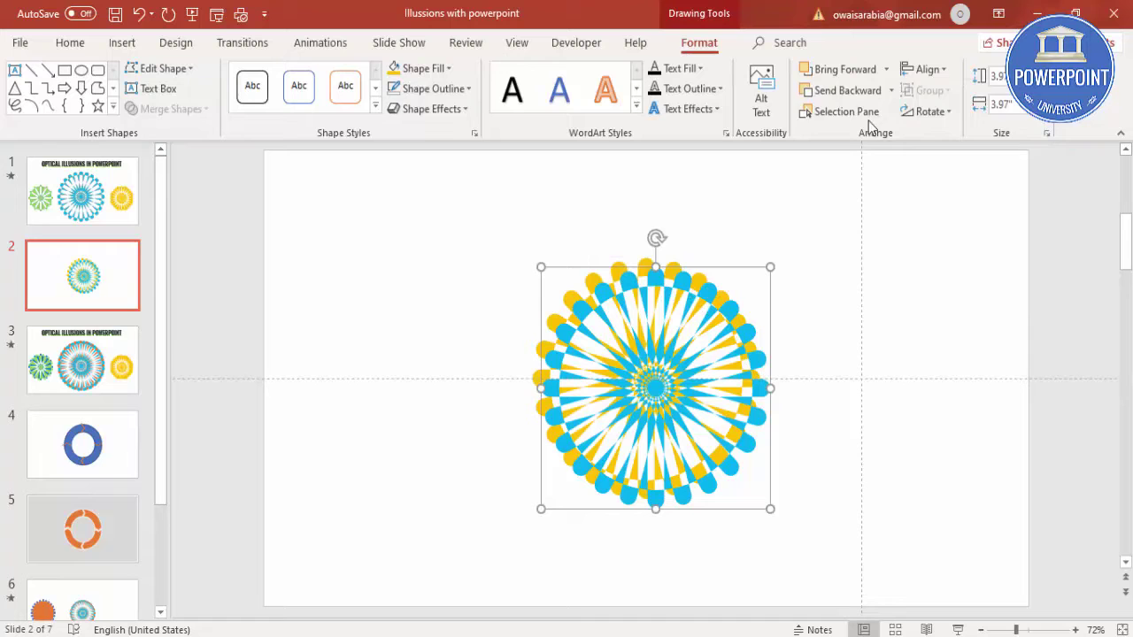
{"action": "left_click", "coordinate": [926, 69]}
{"action": "left_click", "coordinate": [957, 108]}
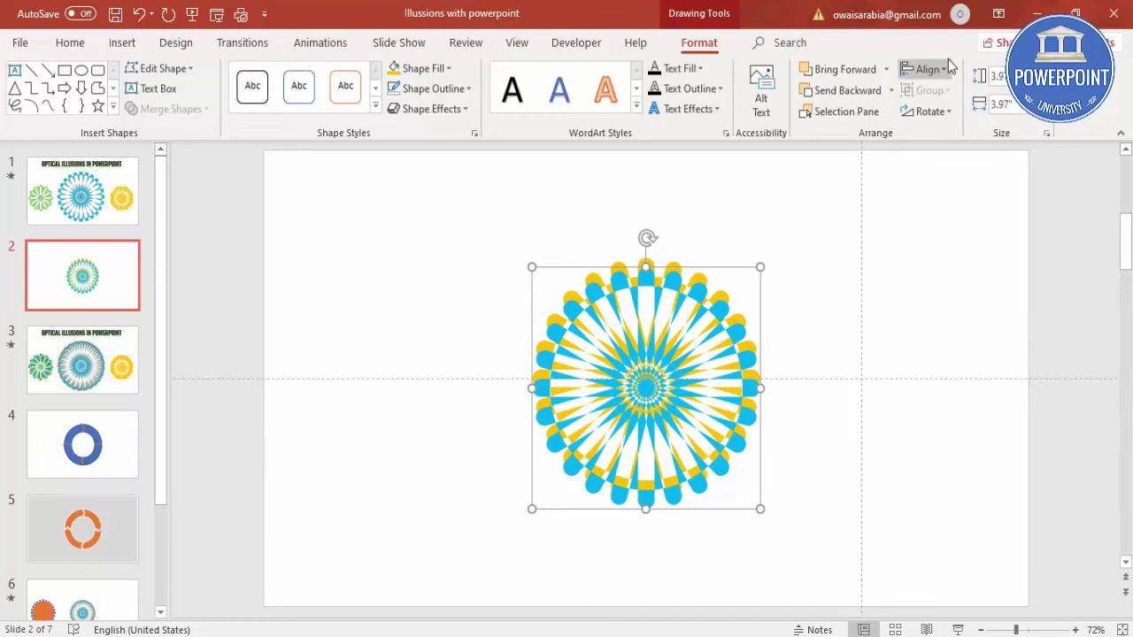
{"action": "left_click", "coordinate": [950, 67]}
{"action": "left_click", "coordinate": [974, 175]}
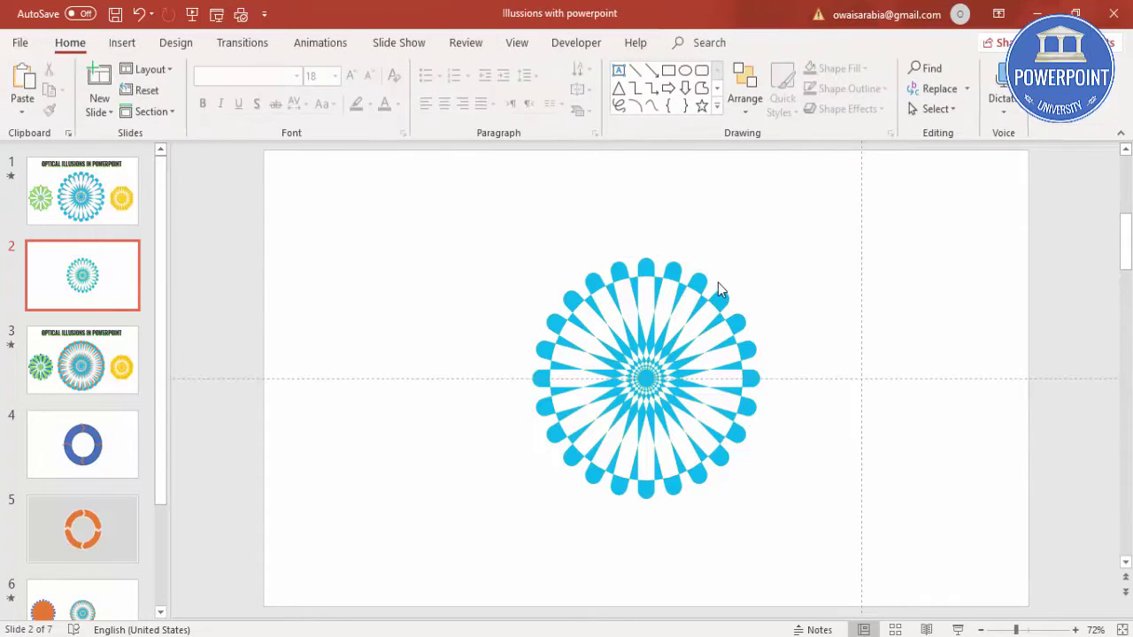
{"action": "left_click", "coordinate": [719, 308]}
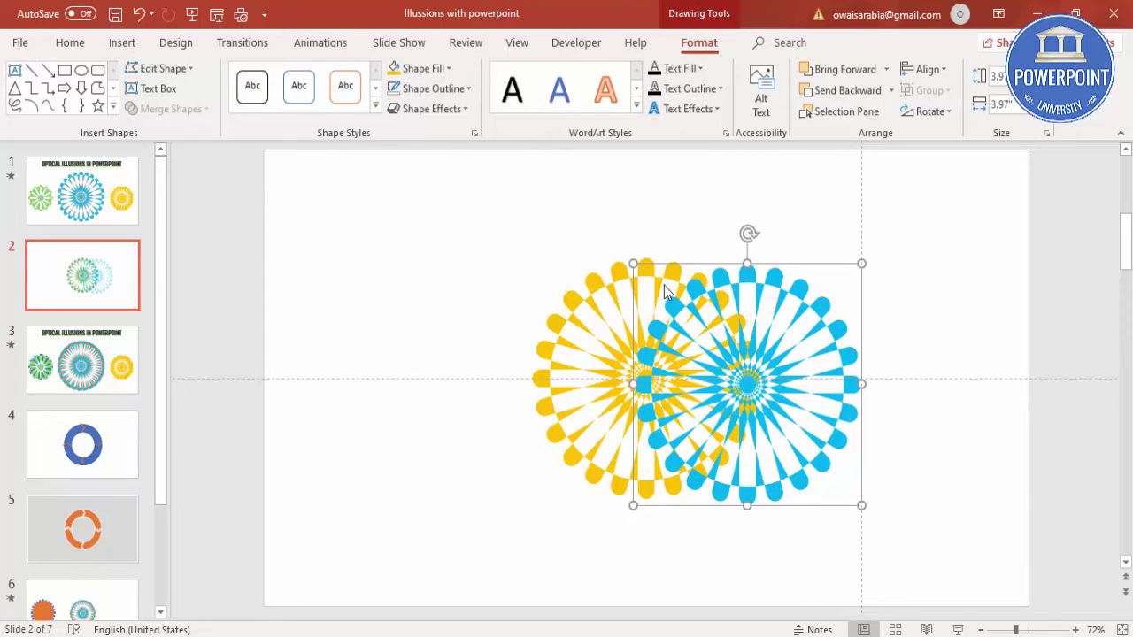
{"action": "left_click", "coordinate": [601, 291]}
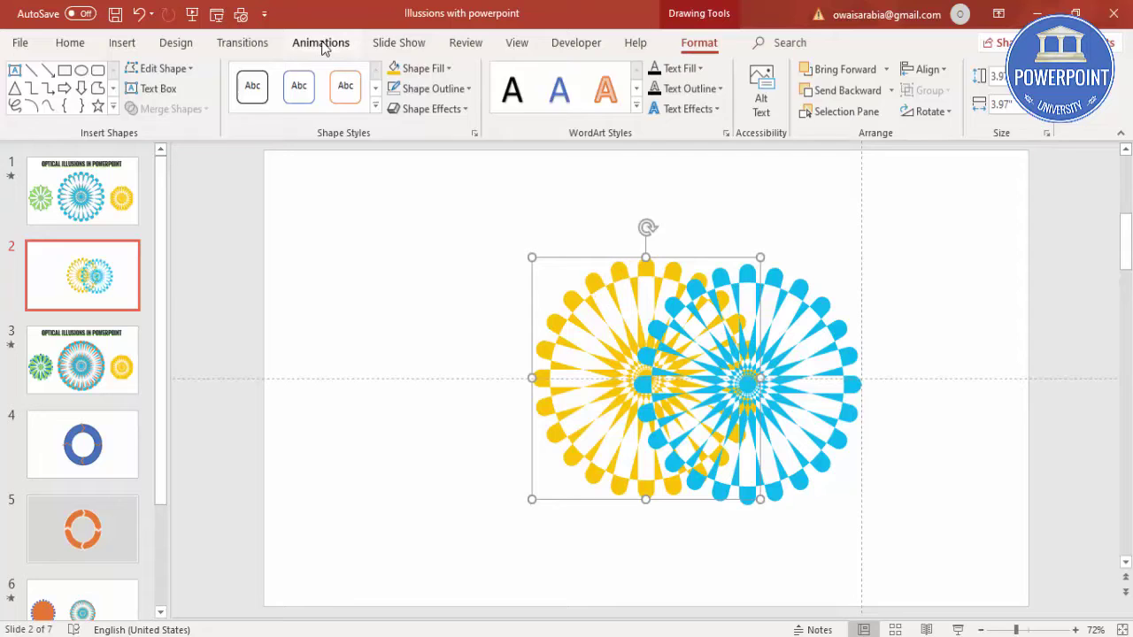
Step: Open the Animation Pane and apply the Spin emphasis effect to the yellow starburst
{"action": "left_click", "coordinate": [323, 44]}
{"action": "left_click", "coordinate": [805, 70]}
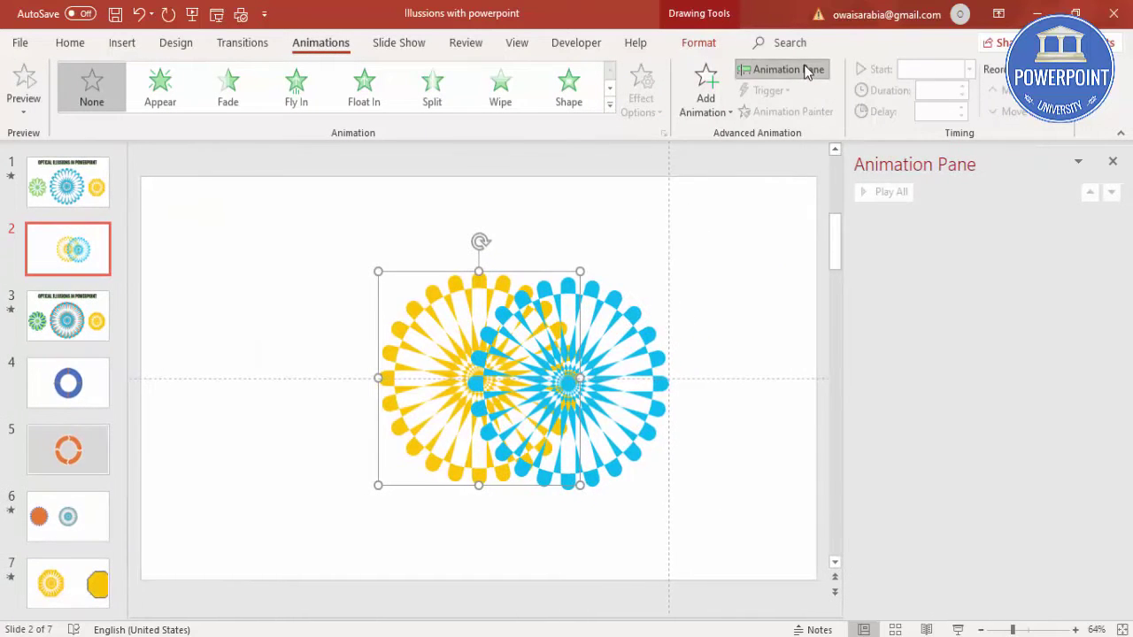
{"action": "left_click", "coordinate": [704, 113]}
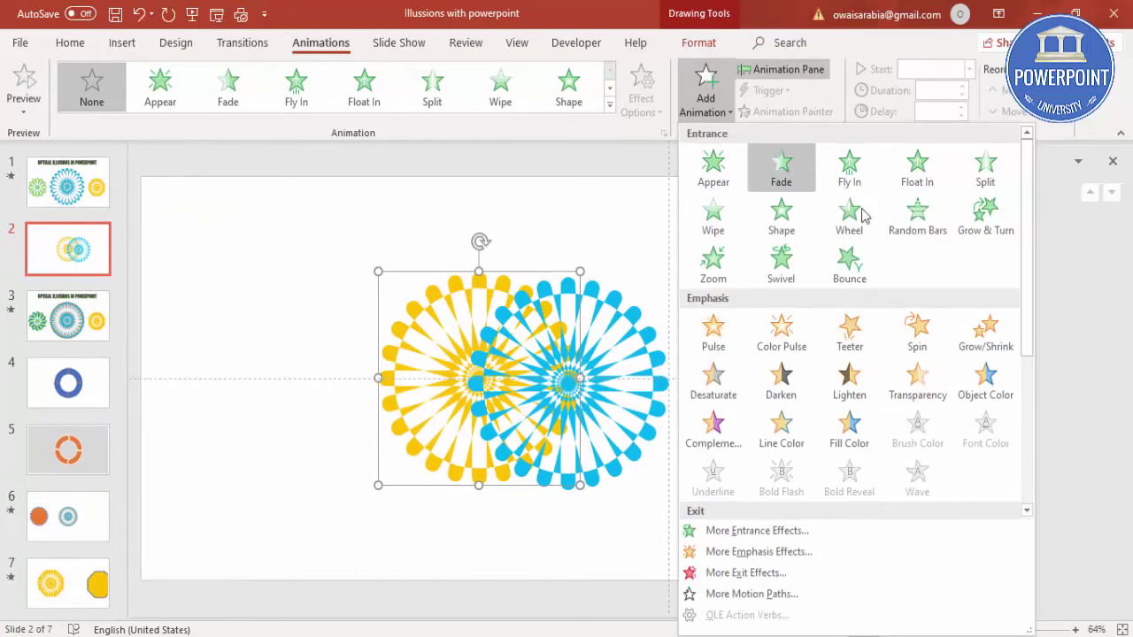
{"action": "left_click", "coordinate": [919, 336]}
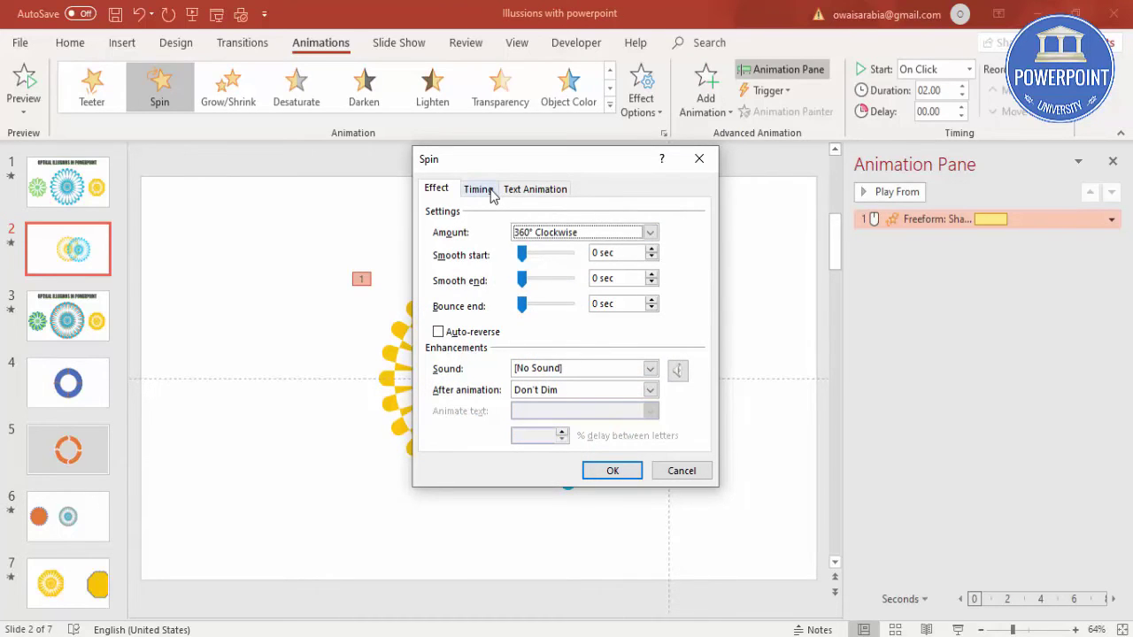
Step: Set the Spin duration to 5 seconds, repeating until end of slide, and confirm
{"action": "left_click", "coordinate": [489, 191]}
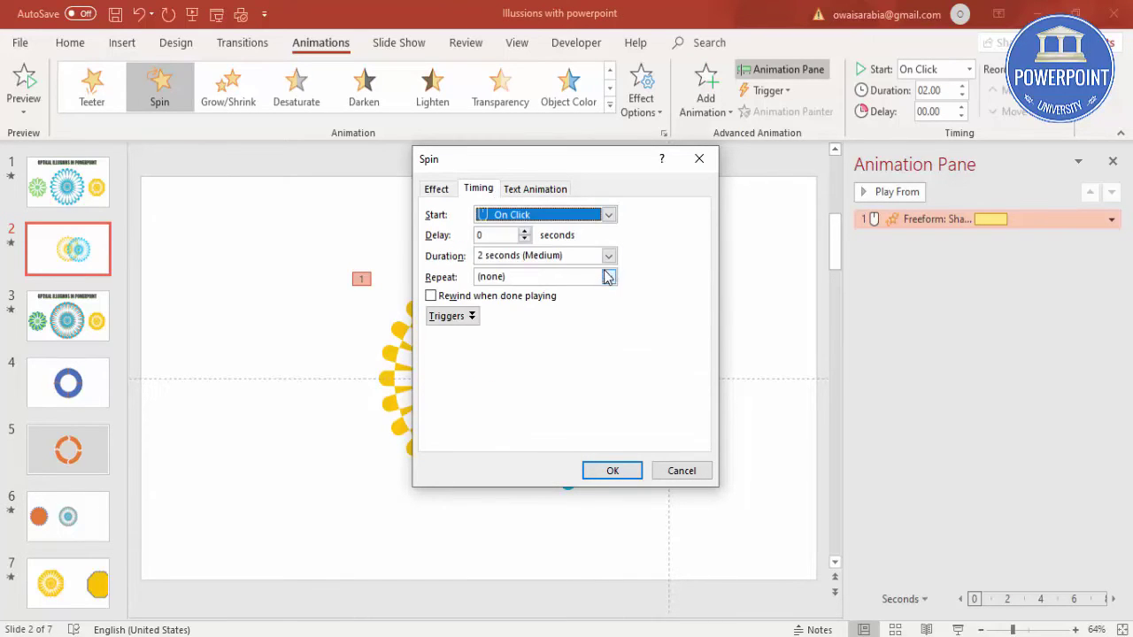
{"action": "left_click", "coordinate": [610, 256]}
{"action": "left_click", "coordinate": [565, 285]}
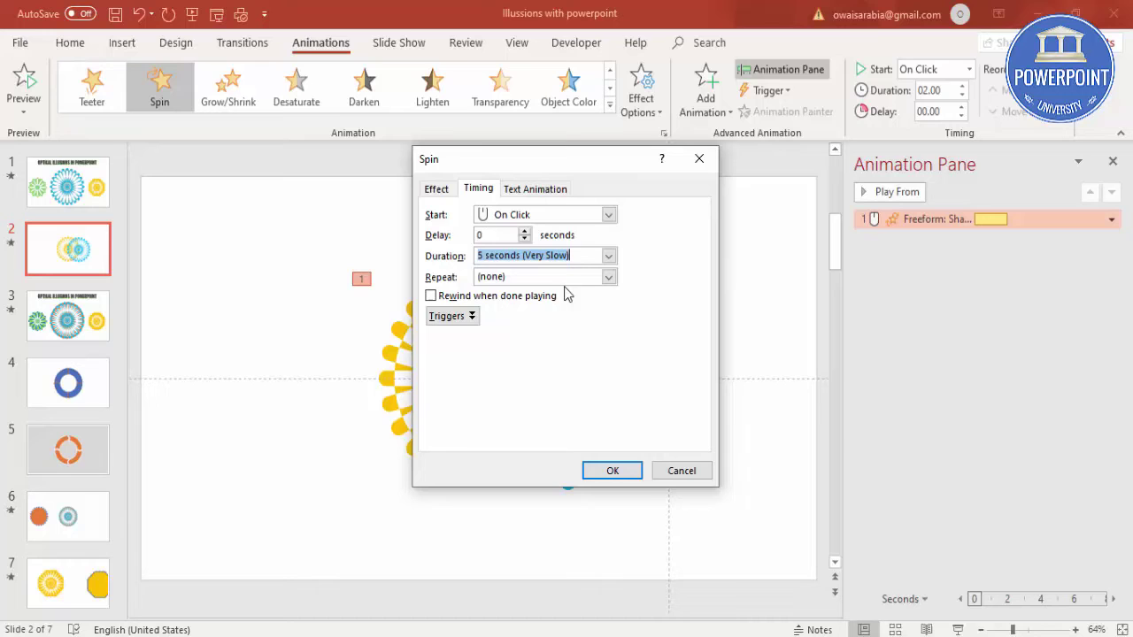
{"action": "left_click", "coordinate": [610, 278]}
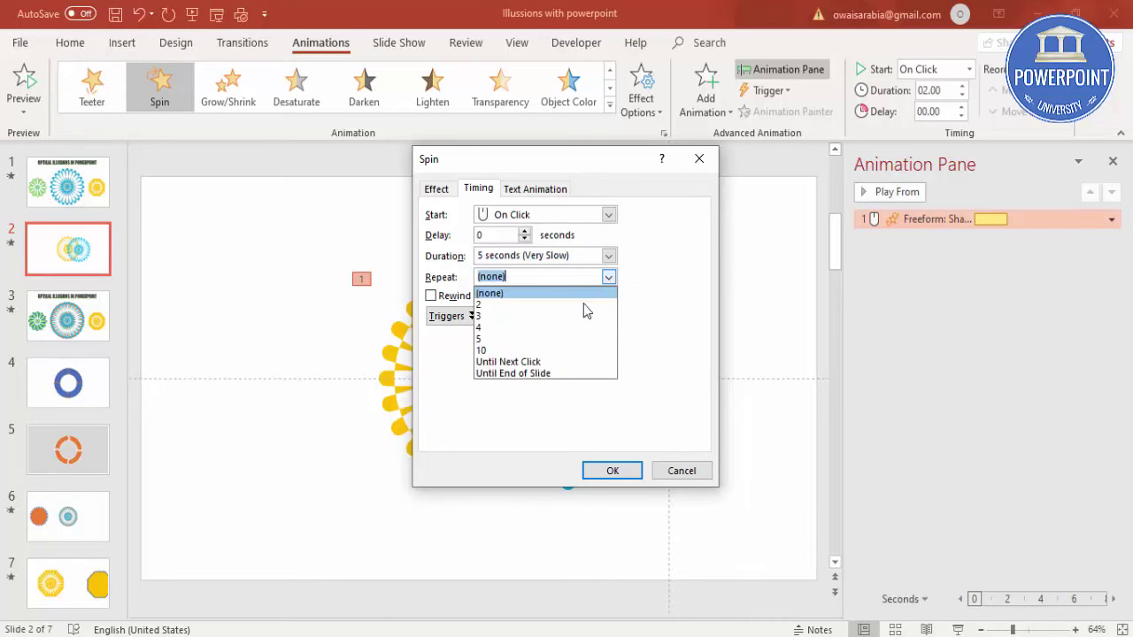
{"action": "left_click", "coordinate": [547, 375]}
{"action": "left_click", "coordinate": [438, 190]}
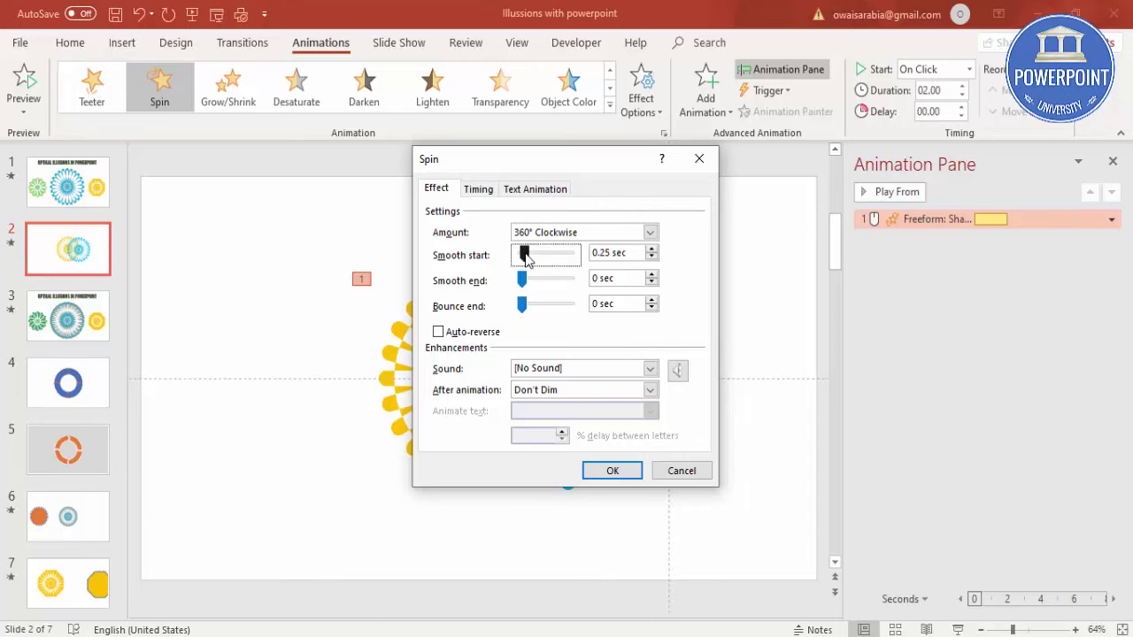
{"action": "left_click", "coordinate": [619, 480]}
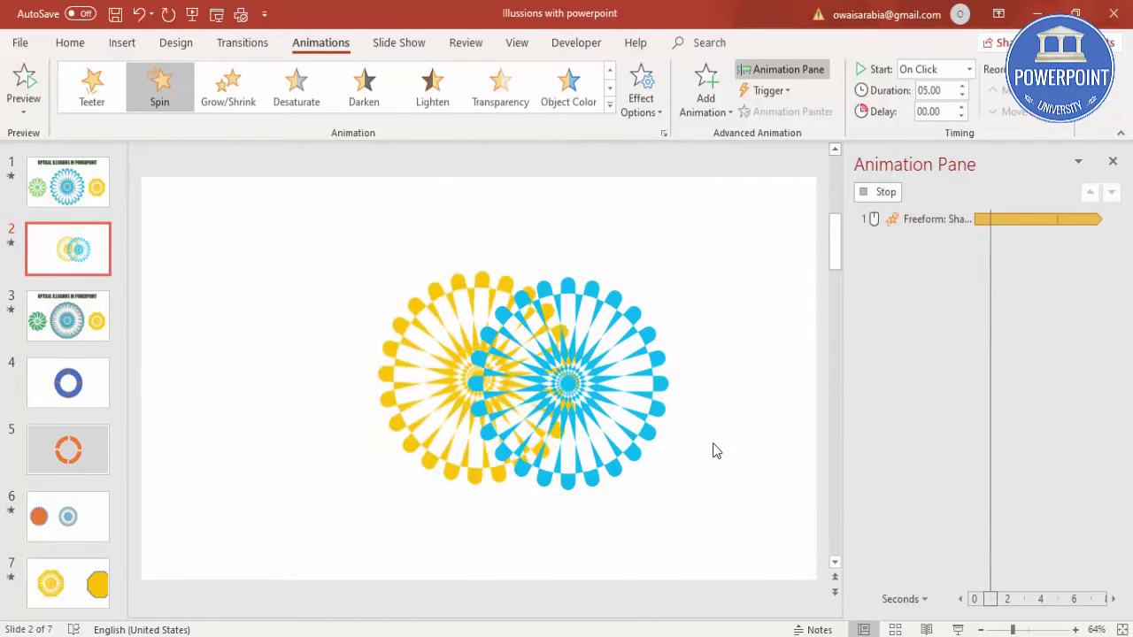
Step: Align the blue starburst left and top onto the yellow one, then preview the animation
{"action": "left_click", "coordinate": [643, 340]}
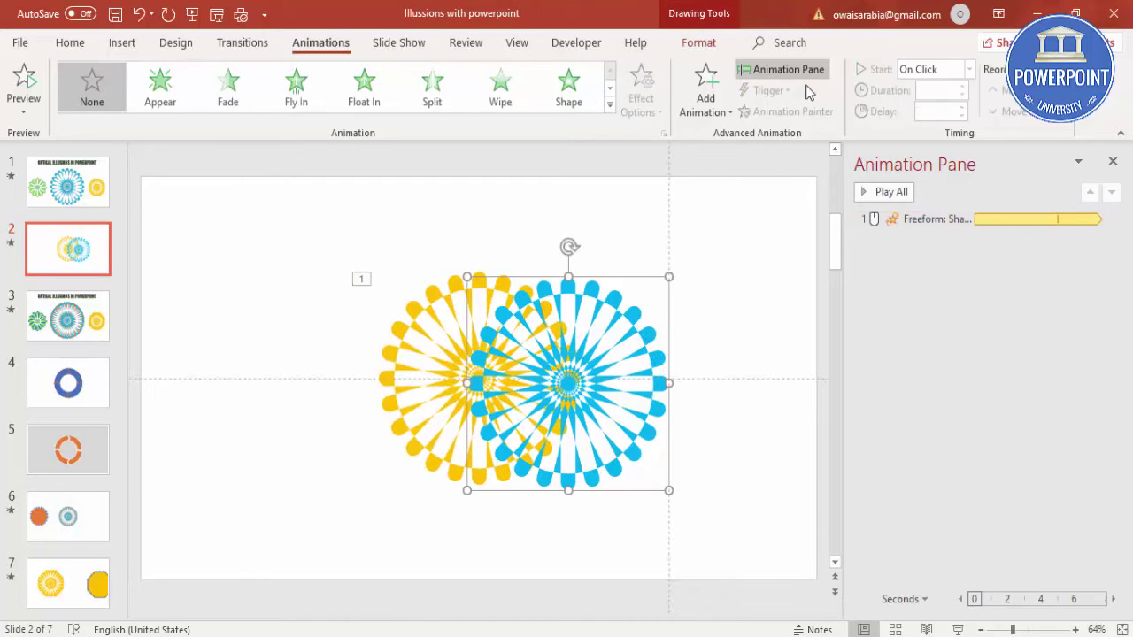
{"action": "left_click", "coordinate": [700, 42]}
{"action": "left_click", "coordinate": [926, 69]}
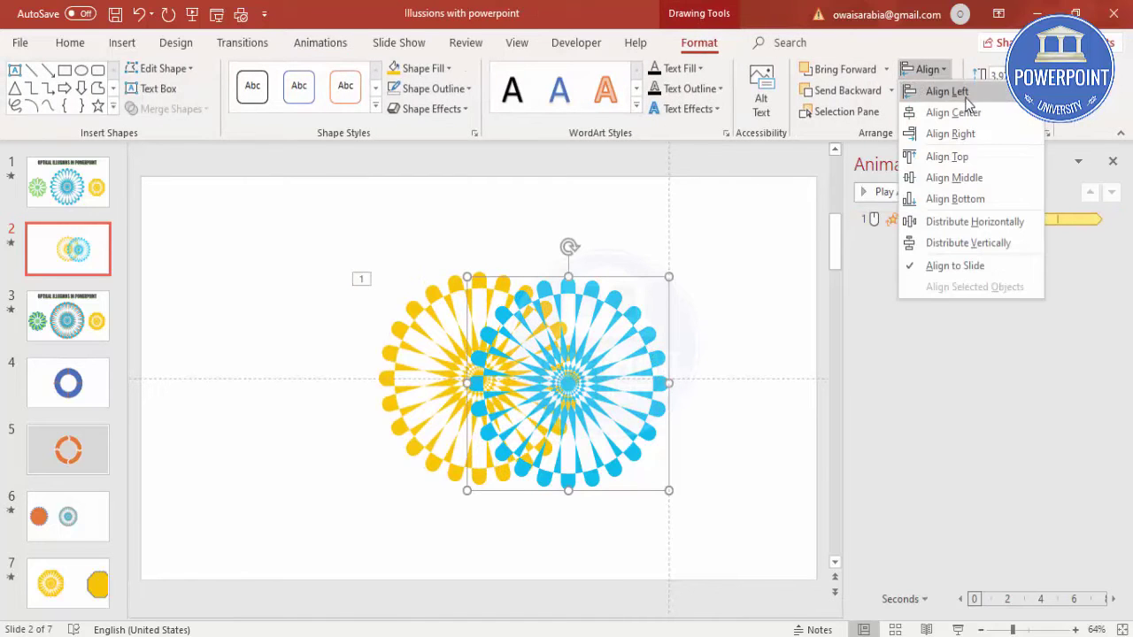
{"action": "left_click", "coordinate": [945, 91]}
{"action": "left_click", "coordinate": [926, 69]}
{"action": "left_click", "coordinate": [942, 177]}
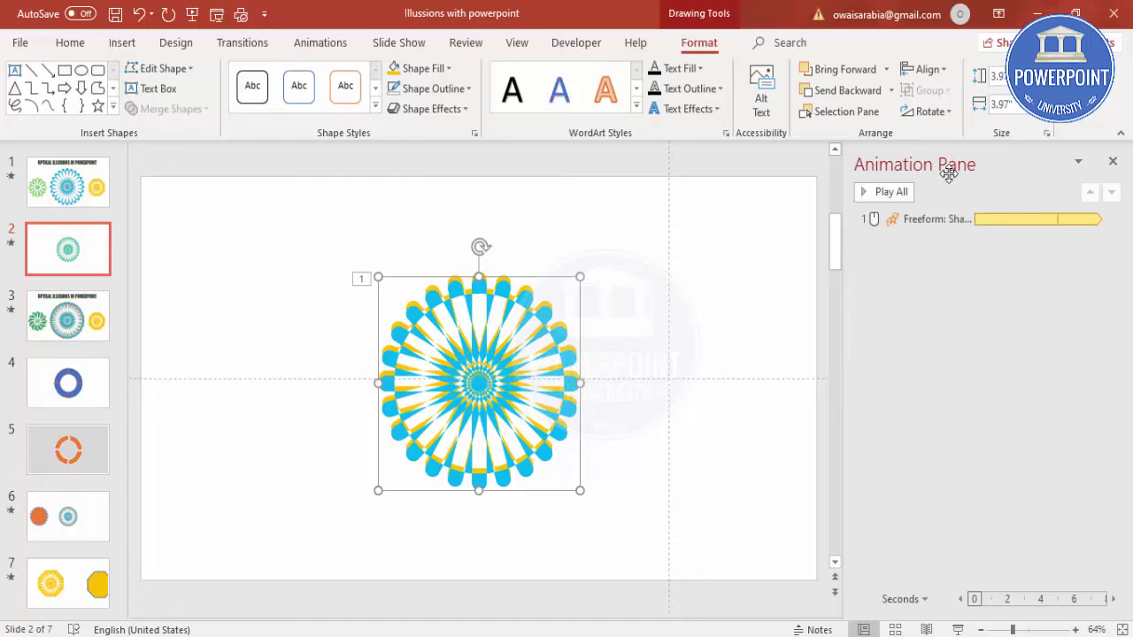
{"action": "left_click", "coordinate": [758, 278]}
{"action": "left_click", "coordinate": [881, 192]}
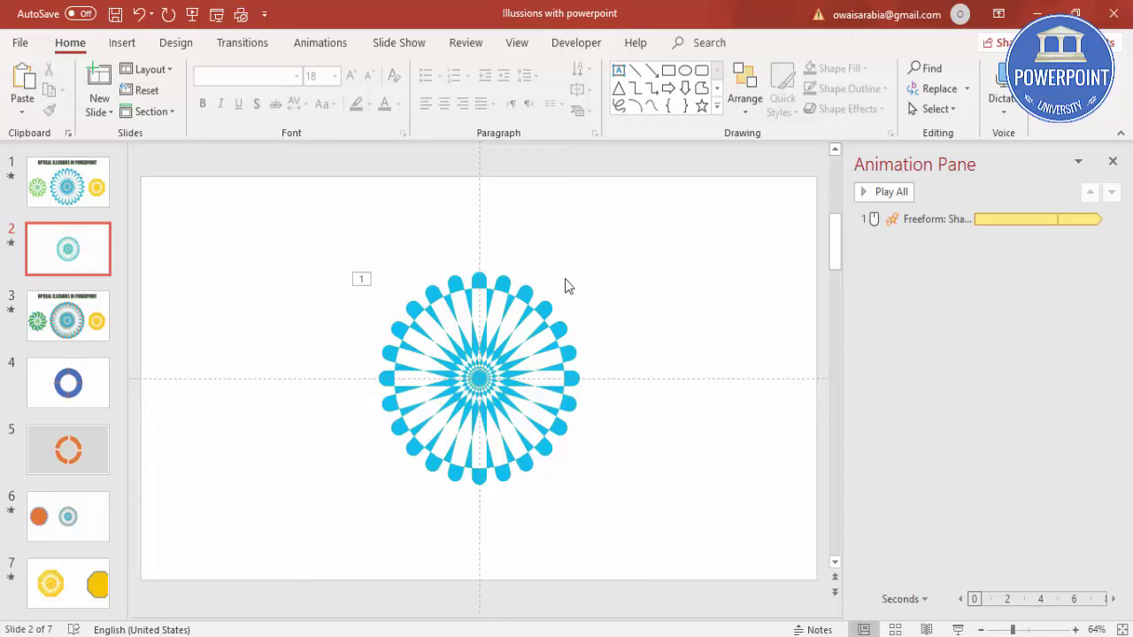
{"action": "left_click", "coordinate": [524, 289]}
{"action": "left_click", "coordinate": [646, 310]}
{"action": "left_click", "coordinate": [68, 182]}
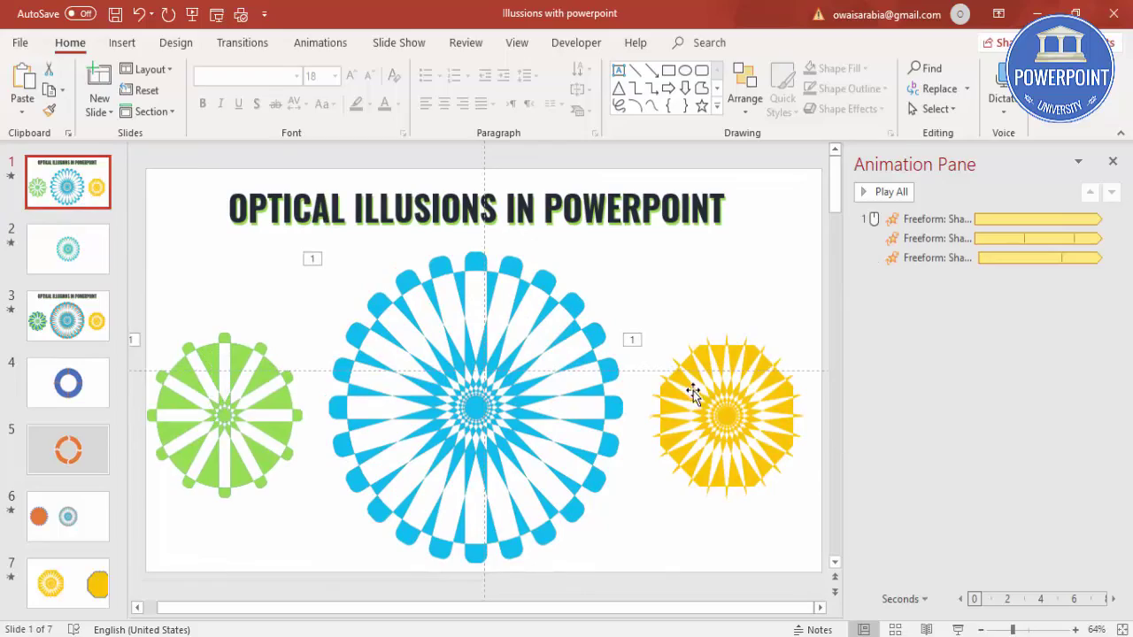
{"action": "left_click", "coordinate": [216, 293]}
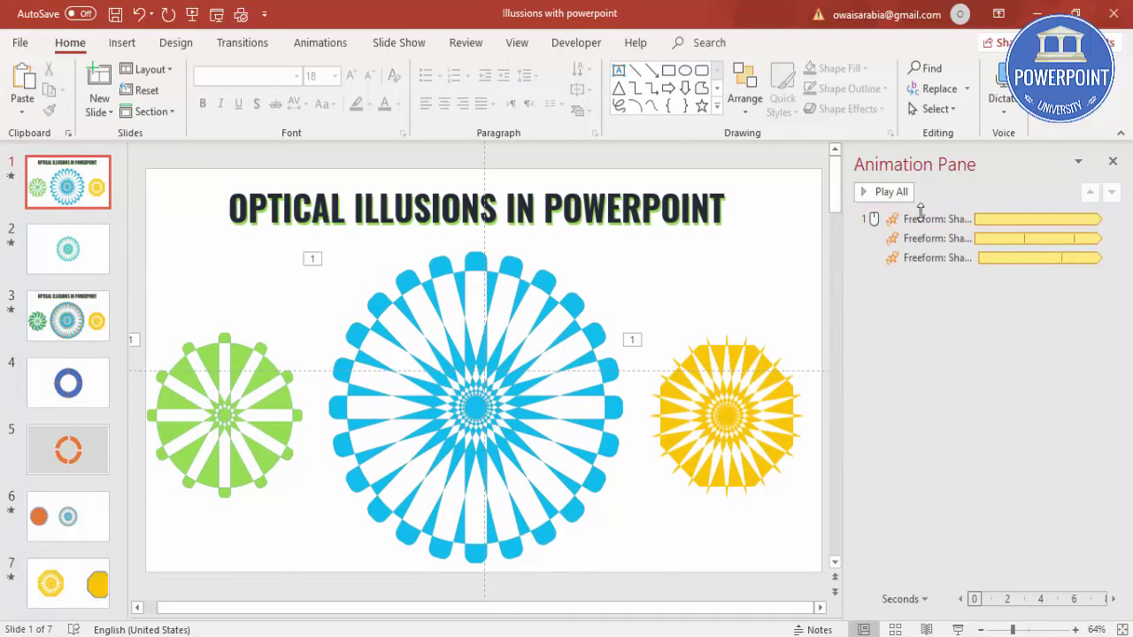
{"action": "left_click", "coordinate": [890, 193]}
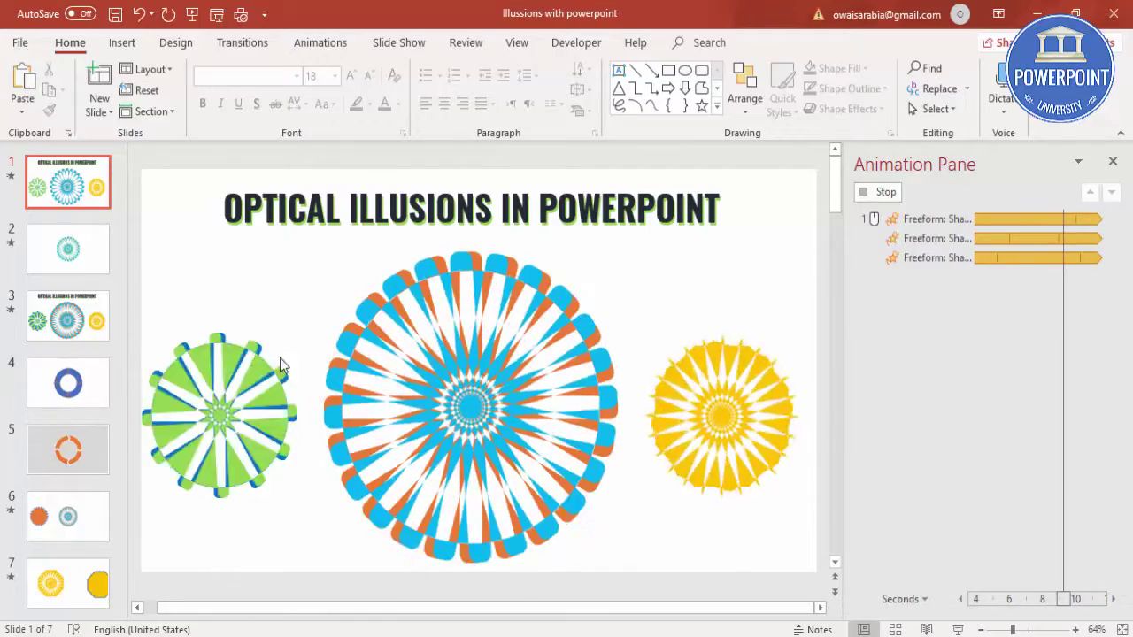
{"action": "left_click", "coordinate": [97, 266]}
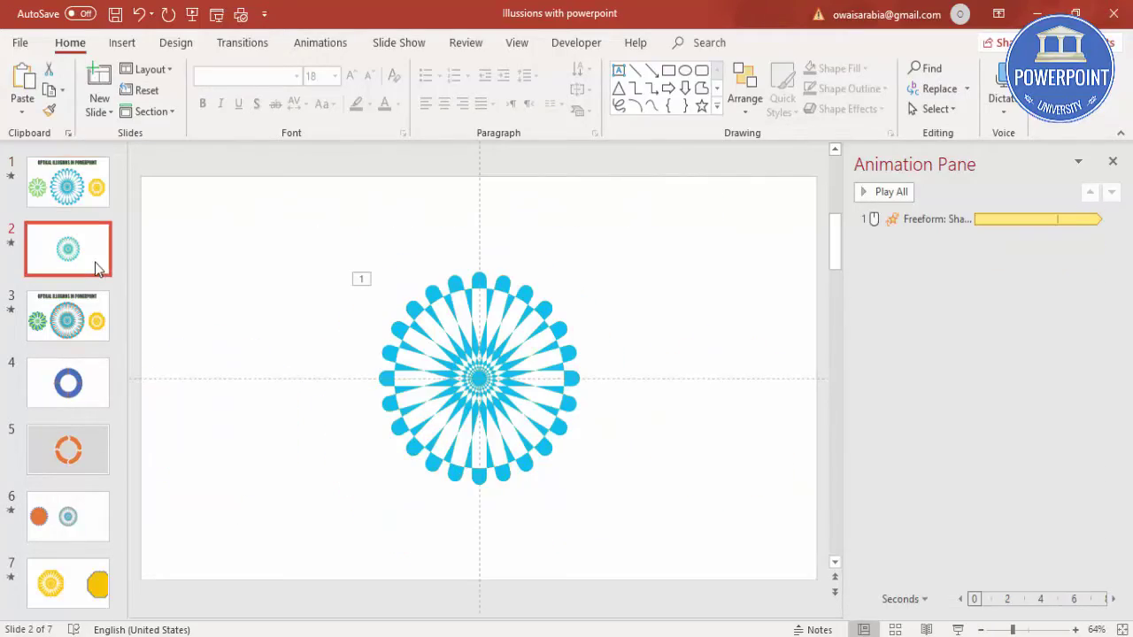